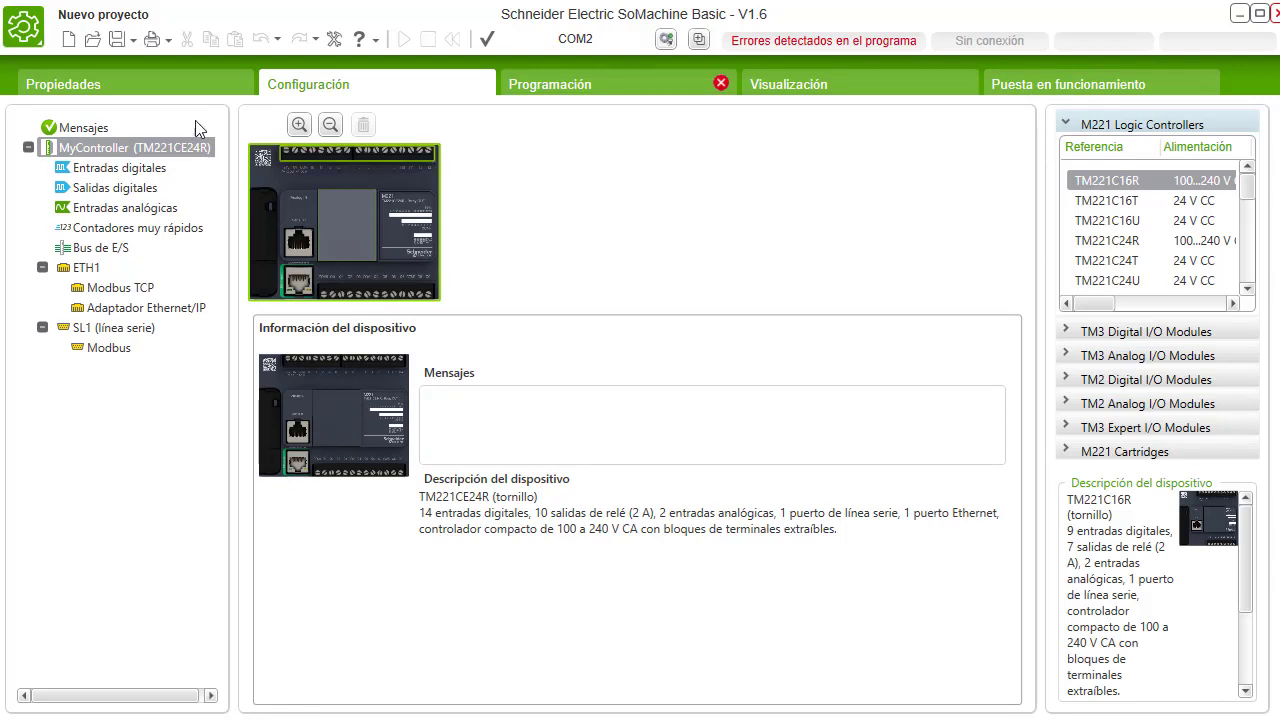
Review the project properties: cover page, company, project information, project protection and application protection
click(133, 90)
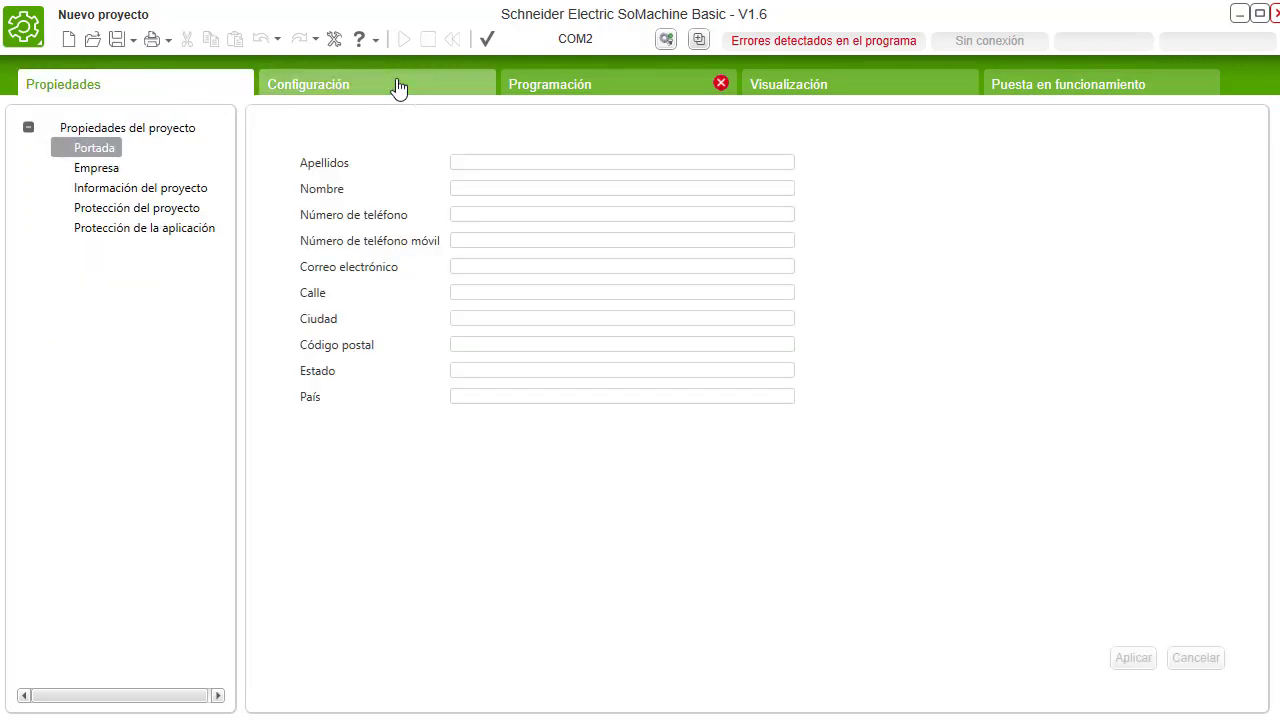
click(108, 172)
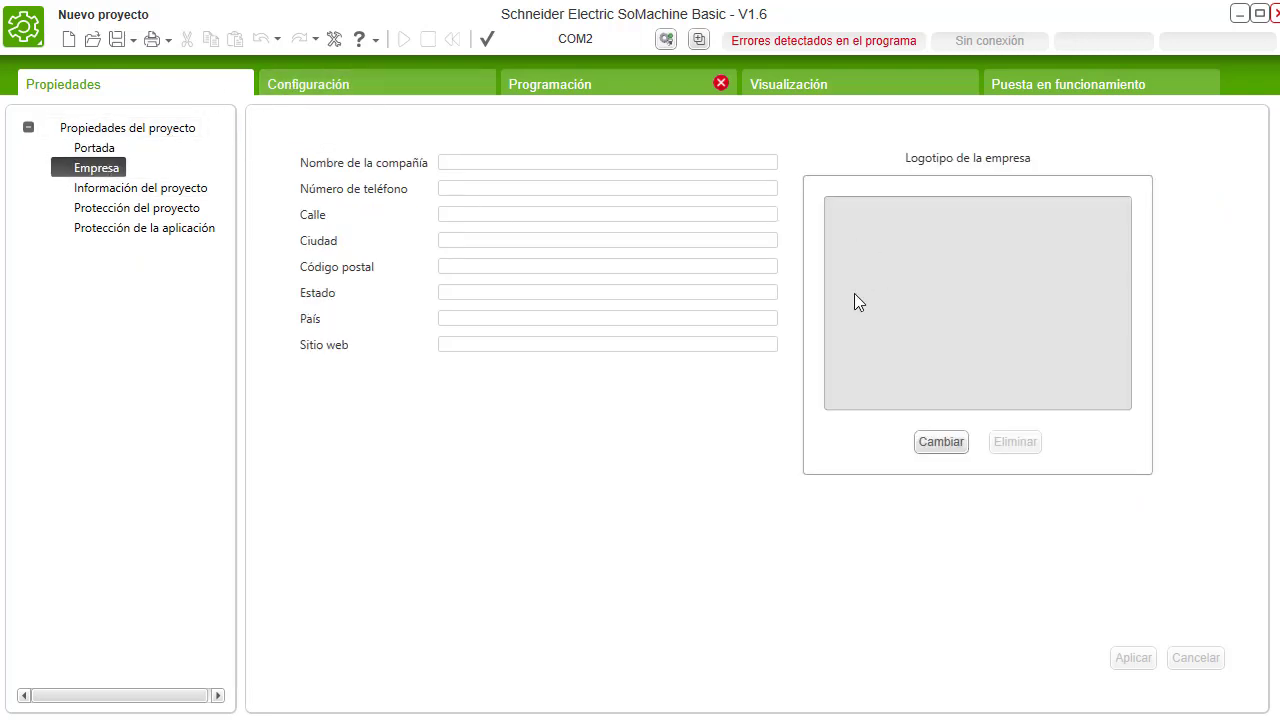
click(160, 188)
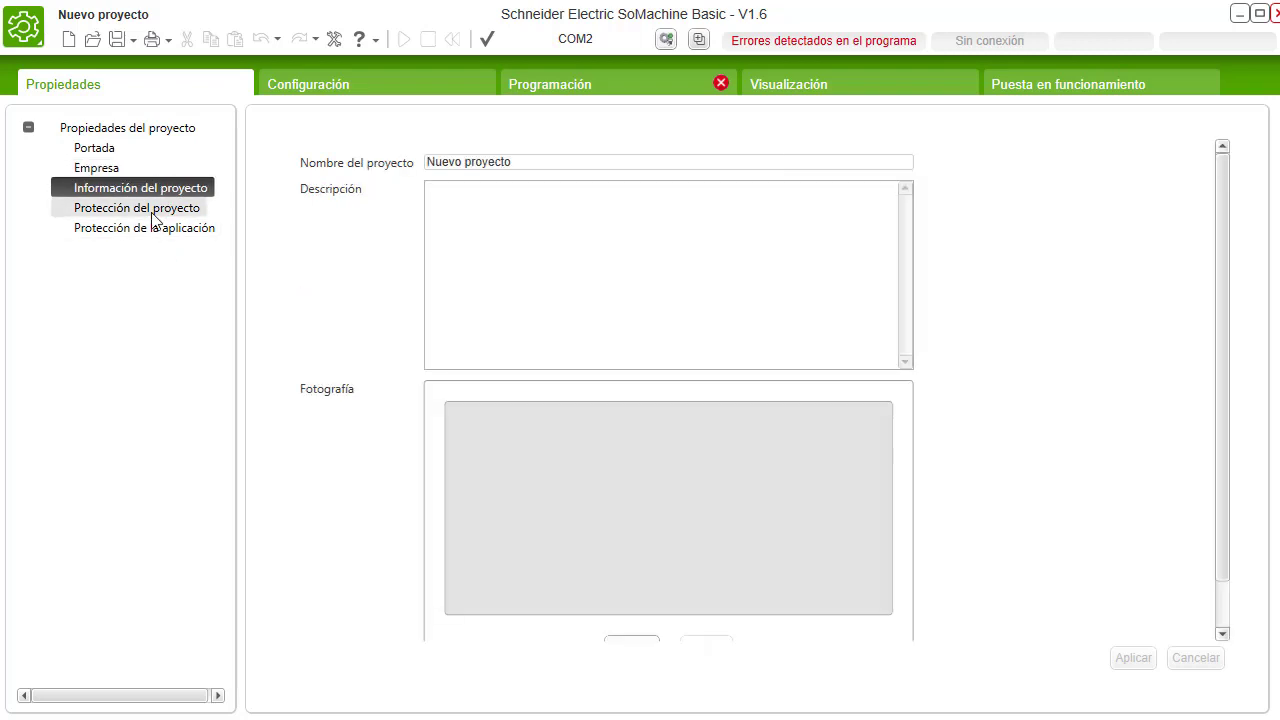
click(155, 209)
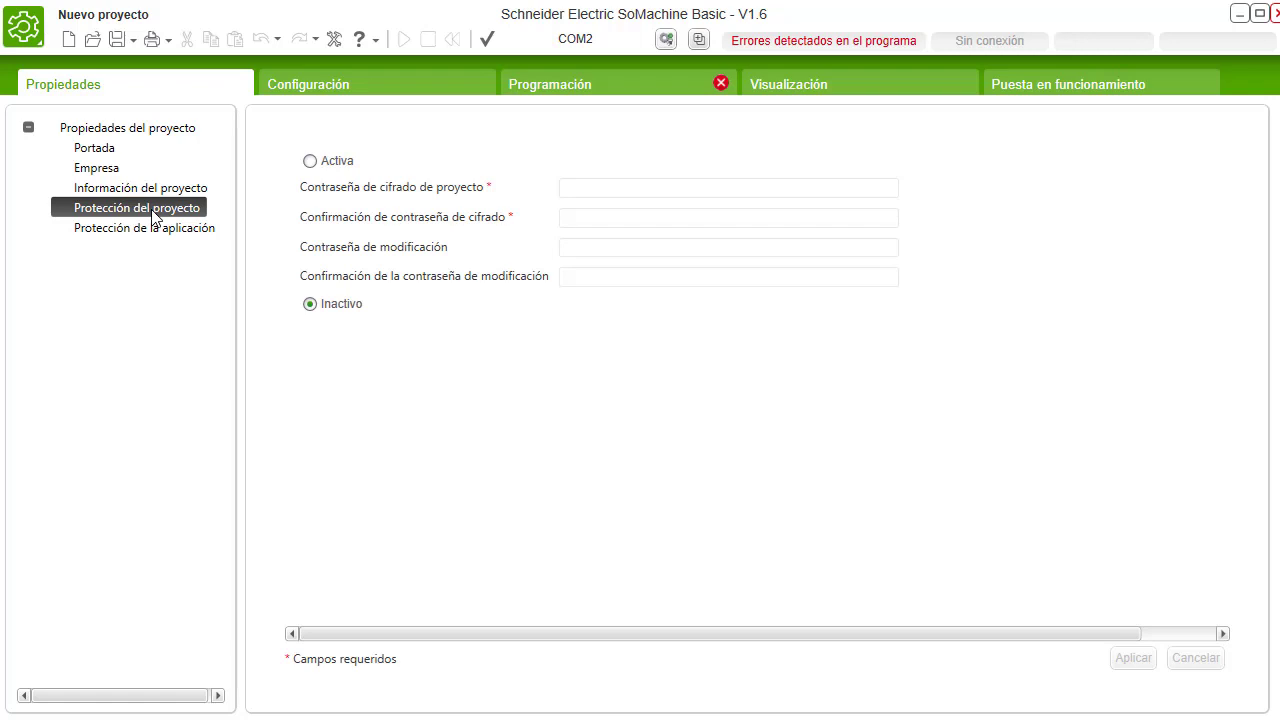
click(155, 231)
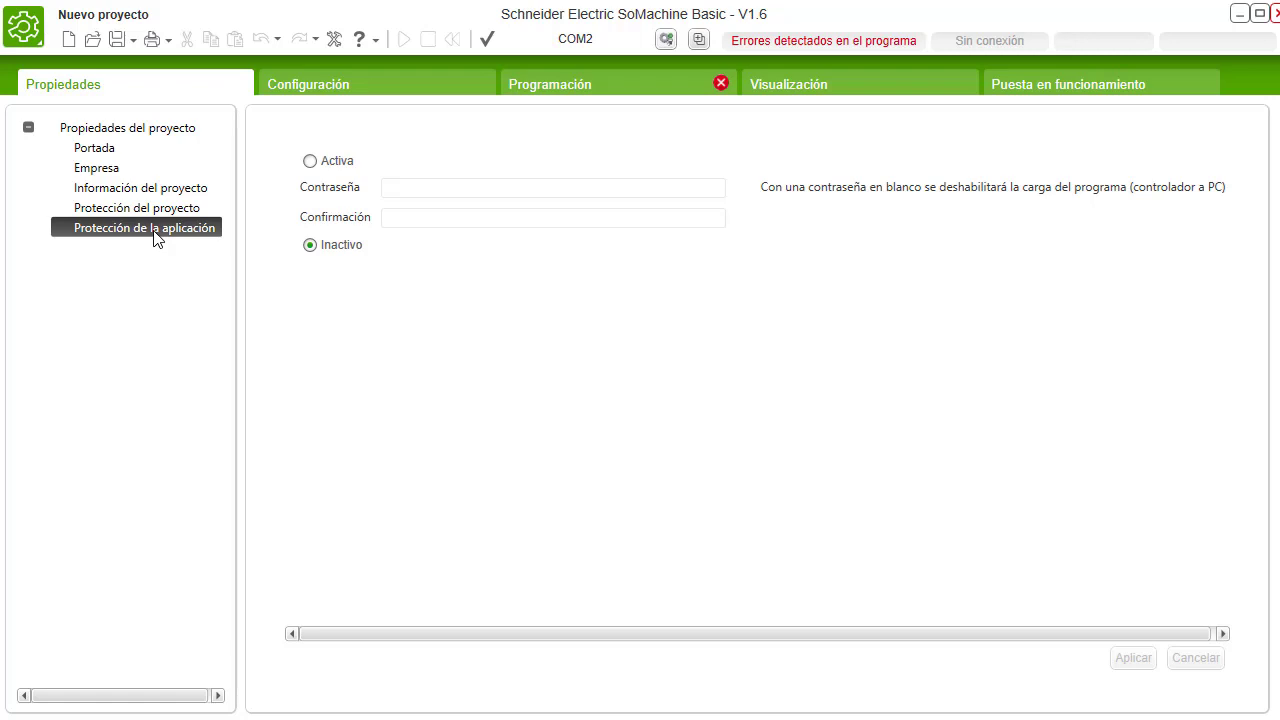
Try TM221CE40T as the preferred controller in the system settings, discard the change and close the settings
click(350, 86)
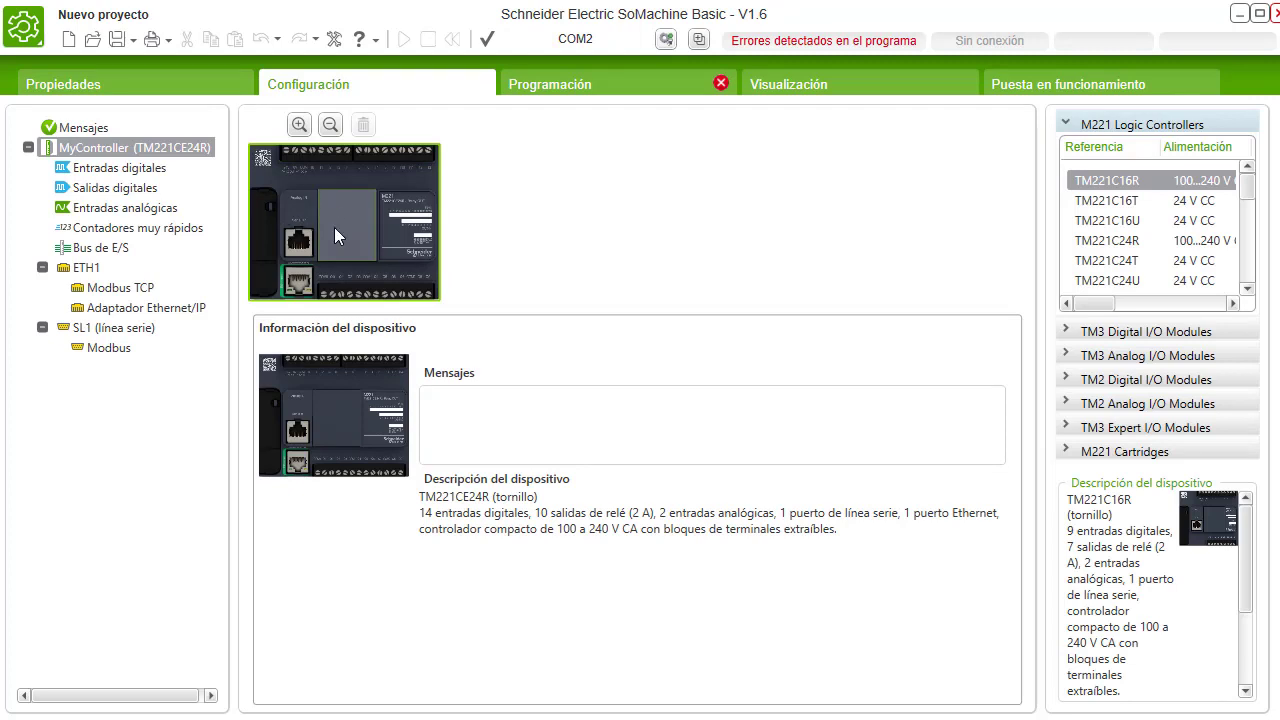
click(335, 39)
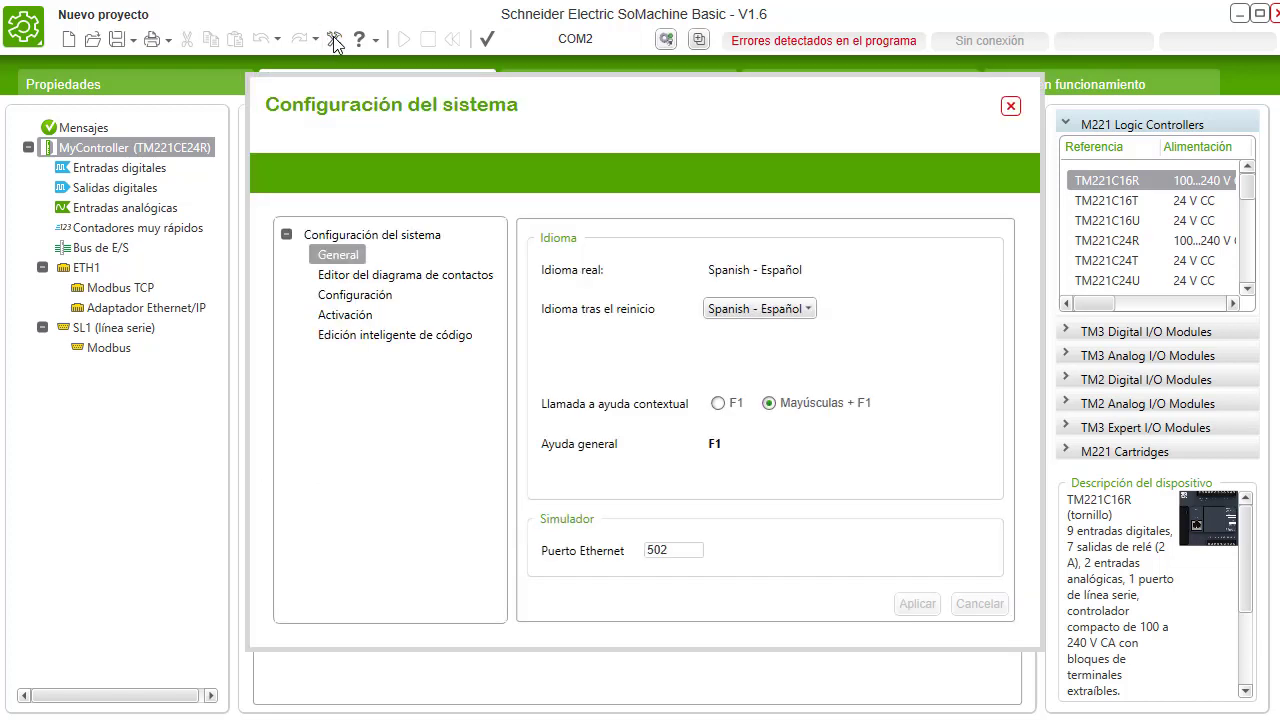
click(353, 297)
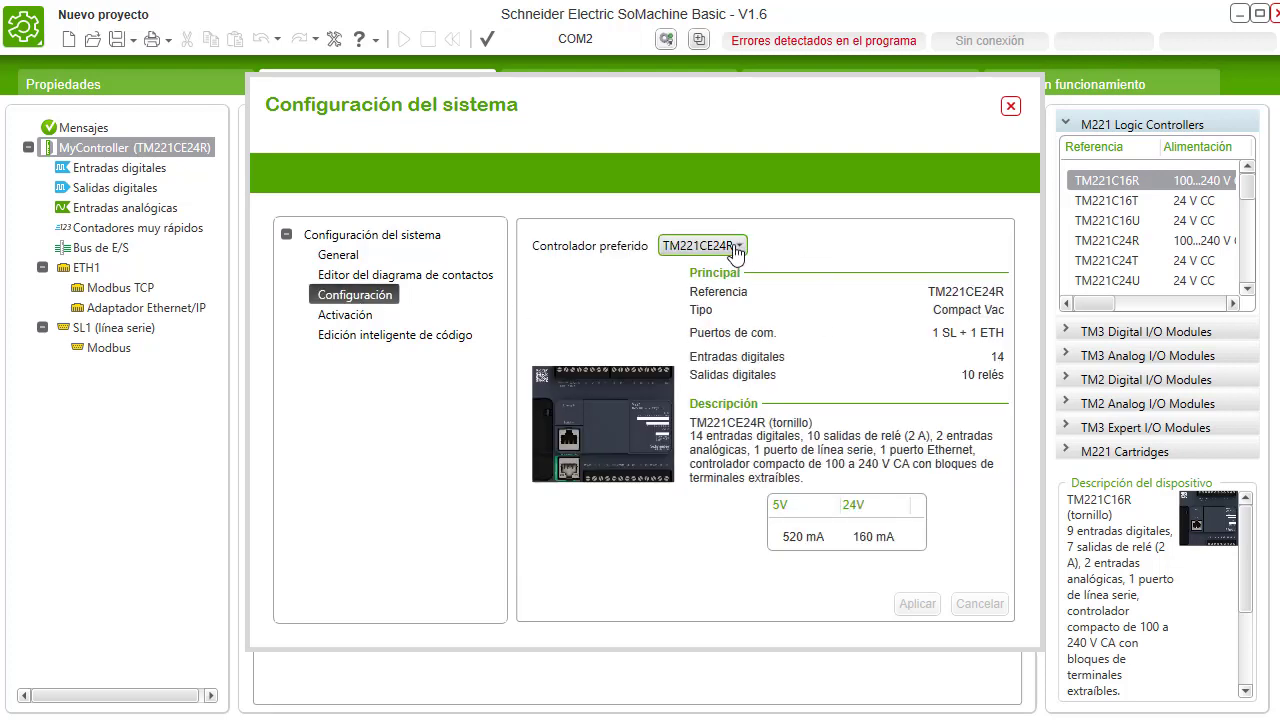
click(736, 249)
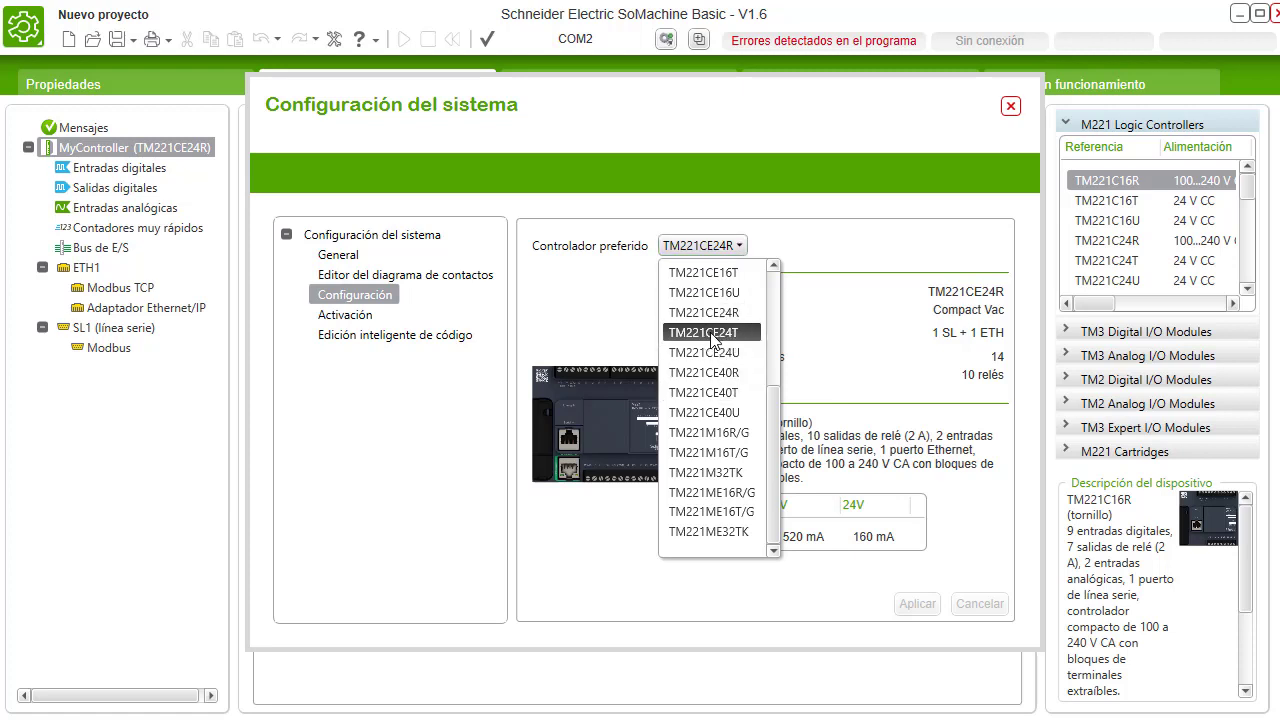
click(690, 395)
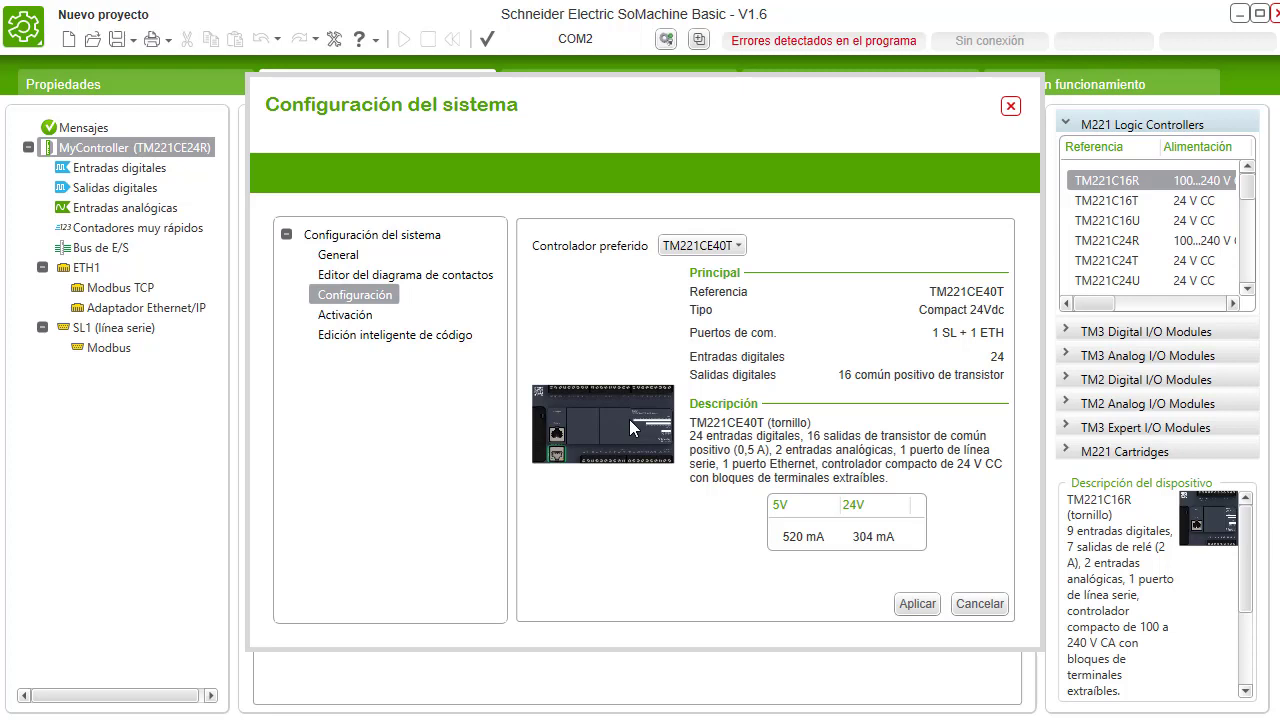
click(980, 604)
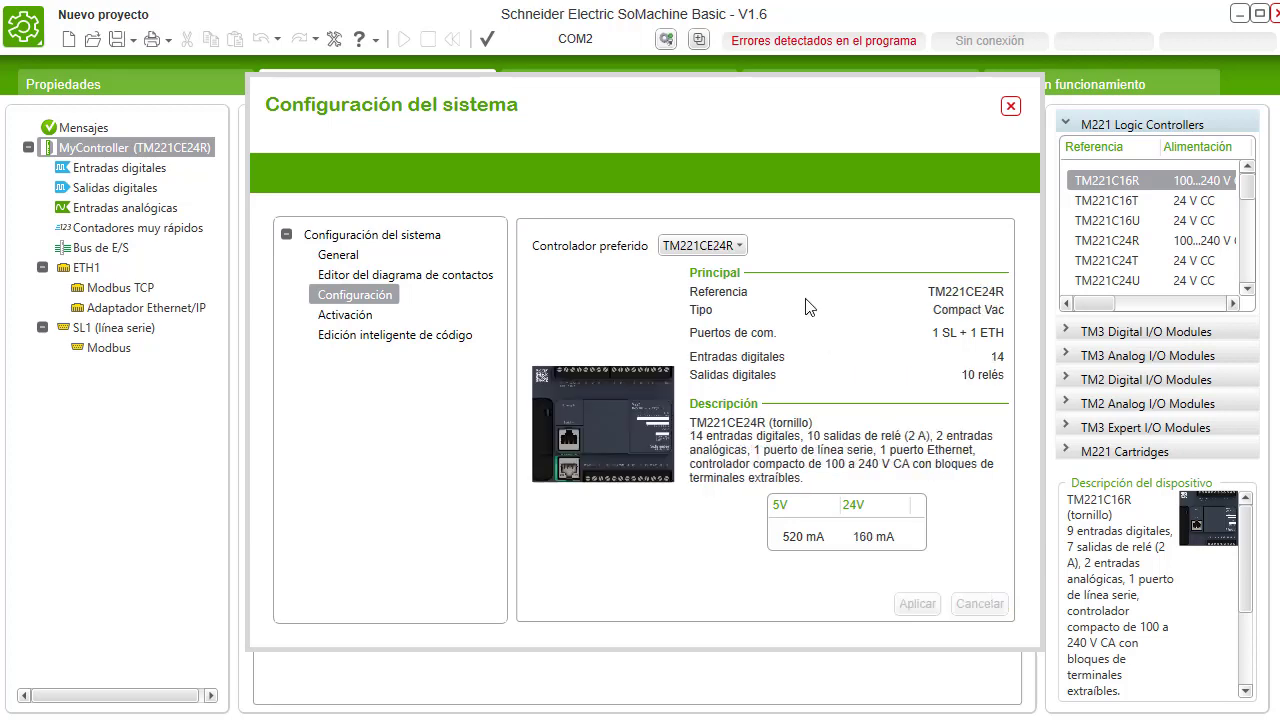
click(1009, 108)
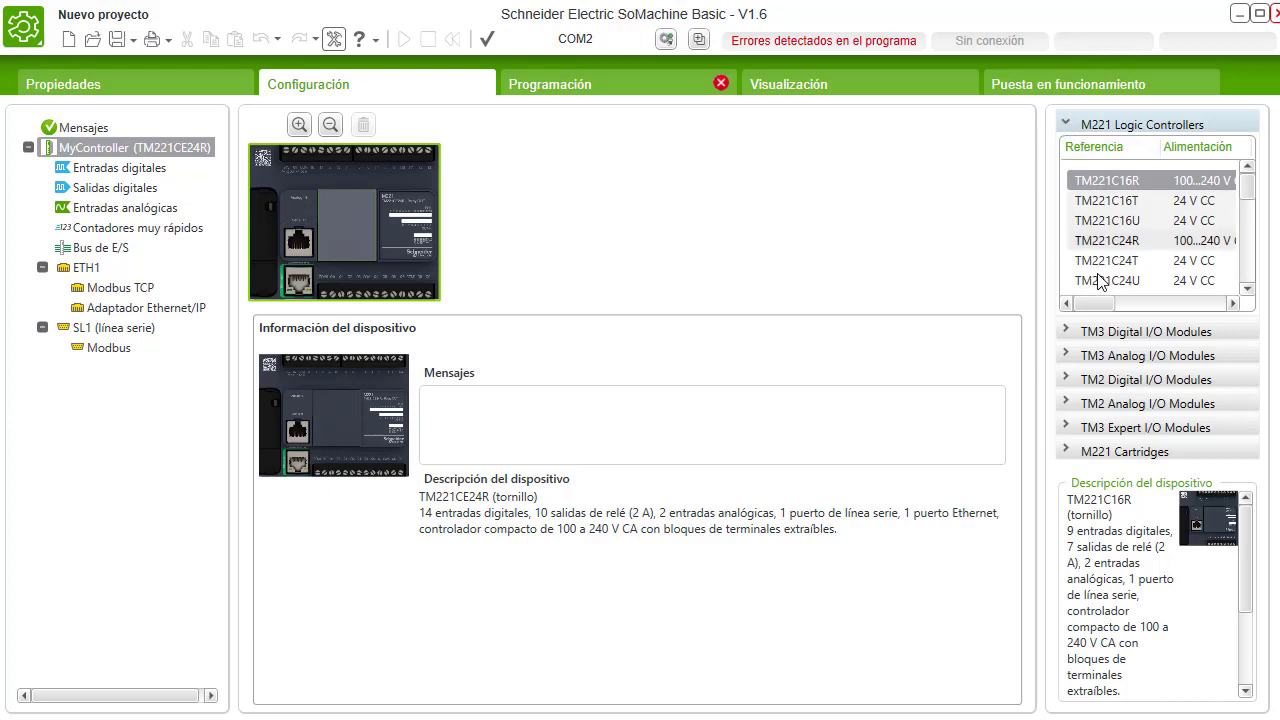
Replace the configured controller with the TM221C40T from the M221 Logic Controllers catalogue and confirm the replacement
scroll(1160, 250, down, 3)
scroll(1175, 252, up, 3)
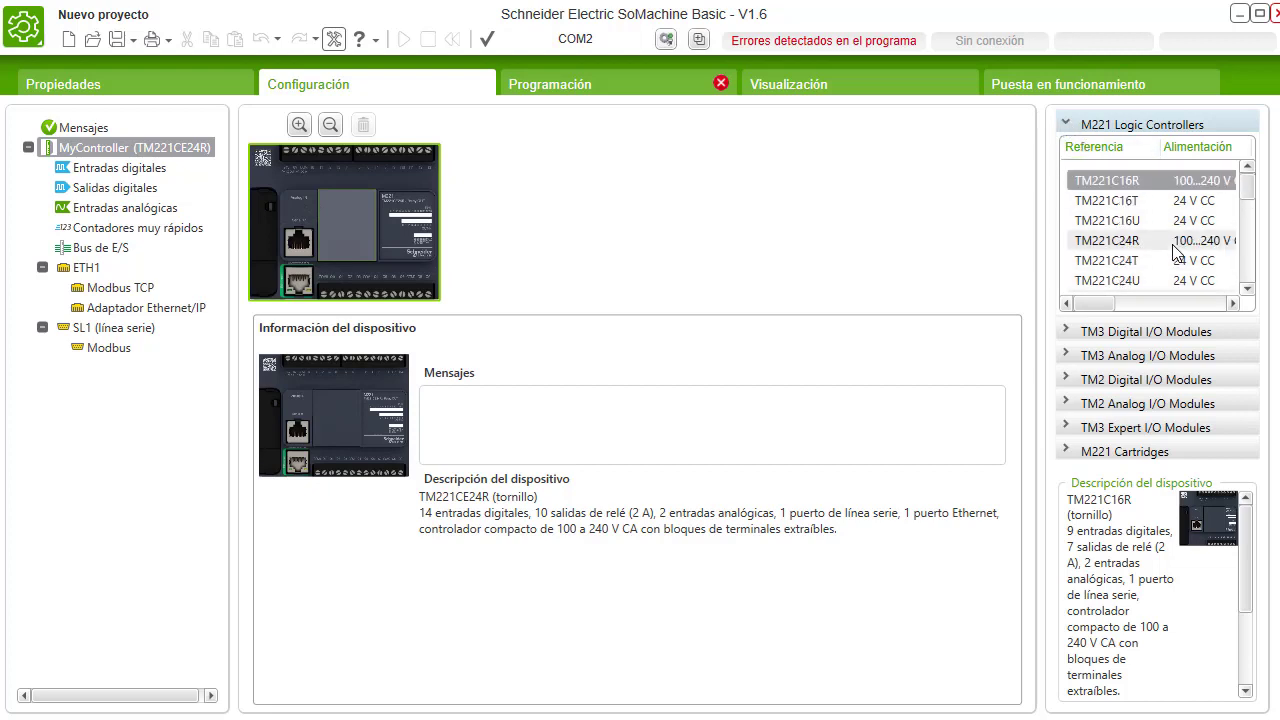
scroll(1145, 245, down, 1)
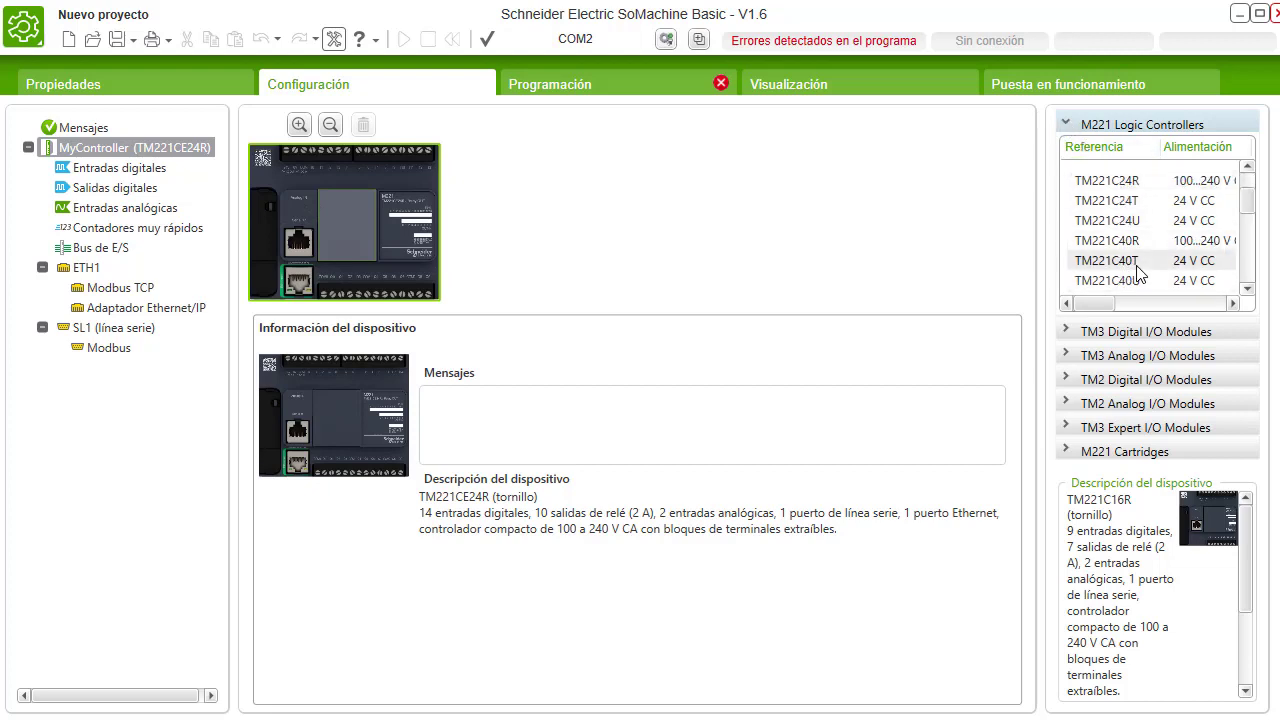
drag(1062, 268, 356, 201)
click(740, 428)
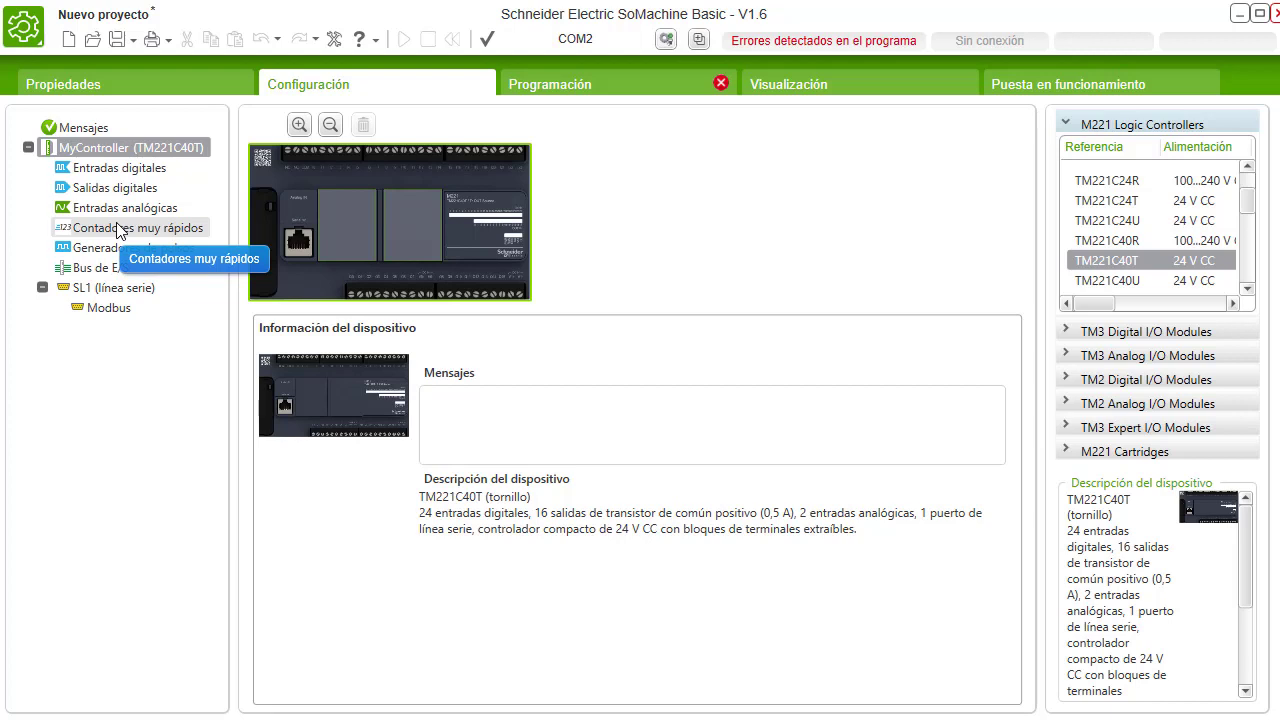
Replace the configured controller with the TM221CE24R from the M221 Logic Controllers catalogue and confirm the replacement
scroll(1100, 250, up, 2)
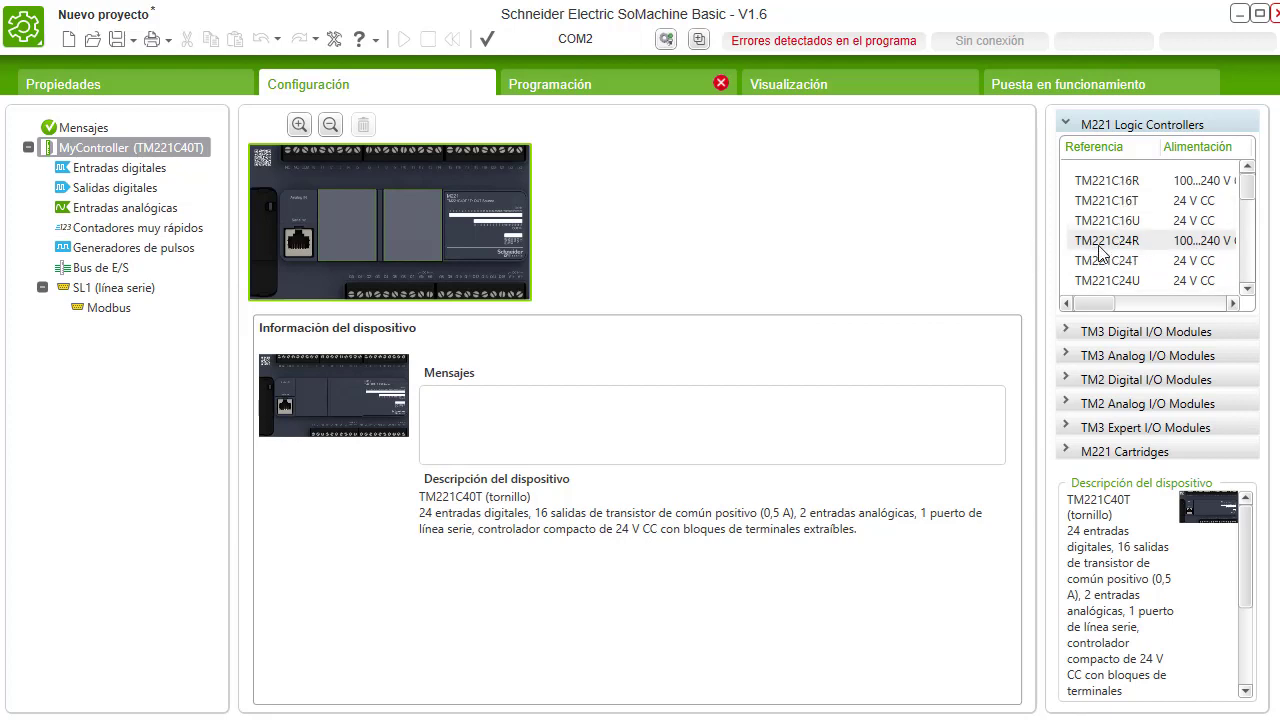
scroll(1110, 258, down, 2)
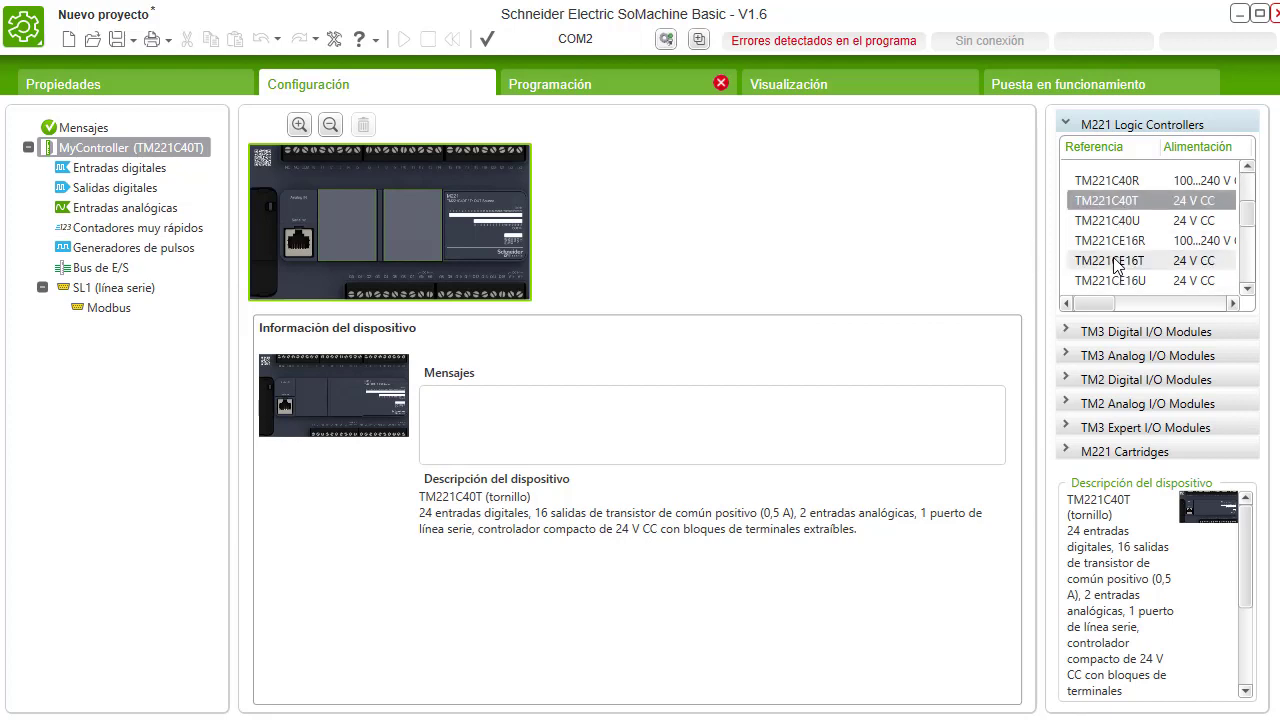
scroll(1130, 240, down, 2)
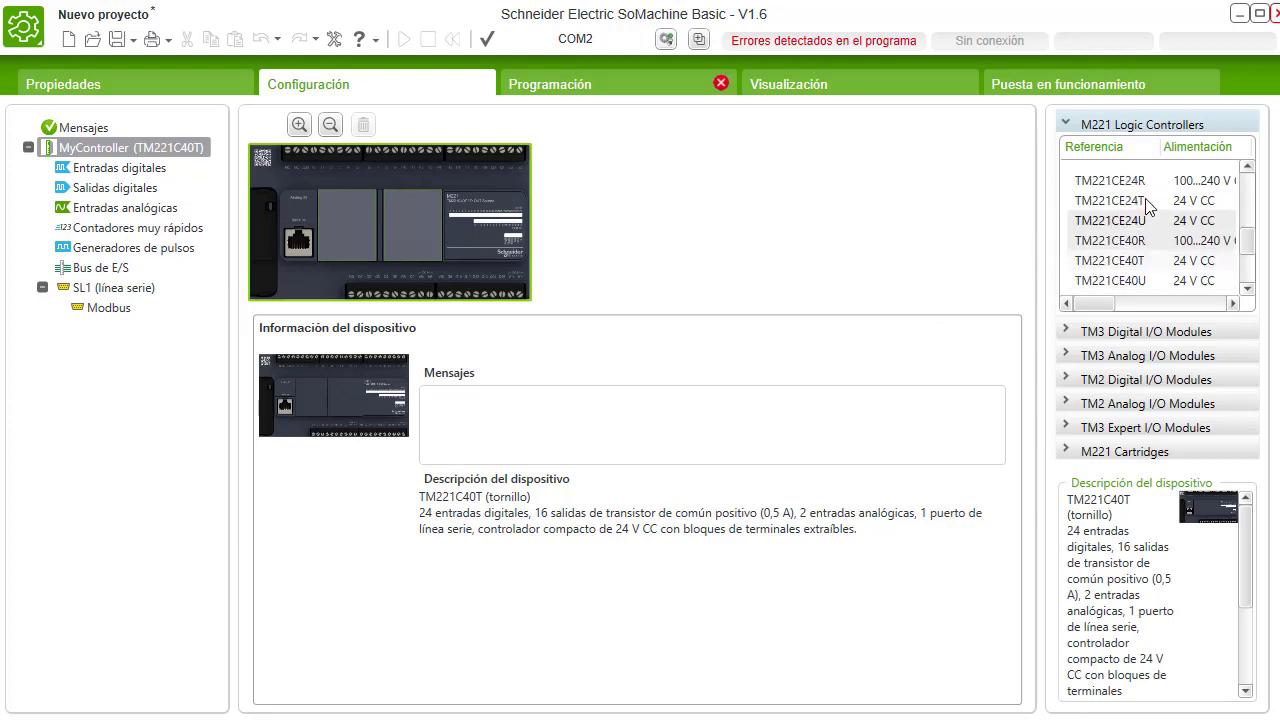
drag(1118, 181, 376, 224)
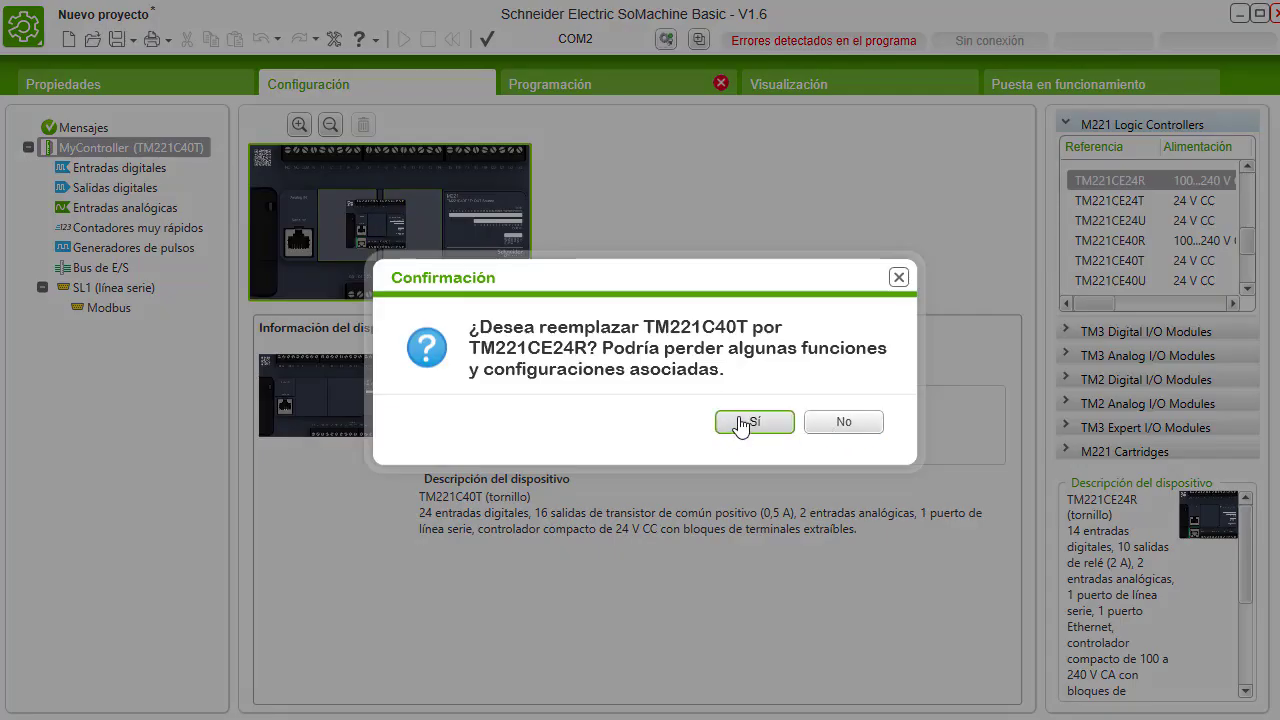
click(752, 422)
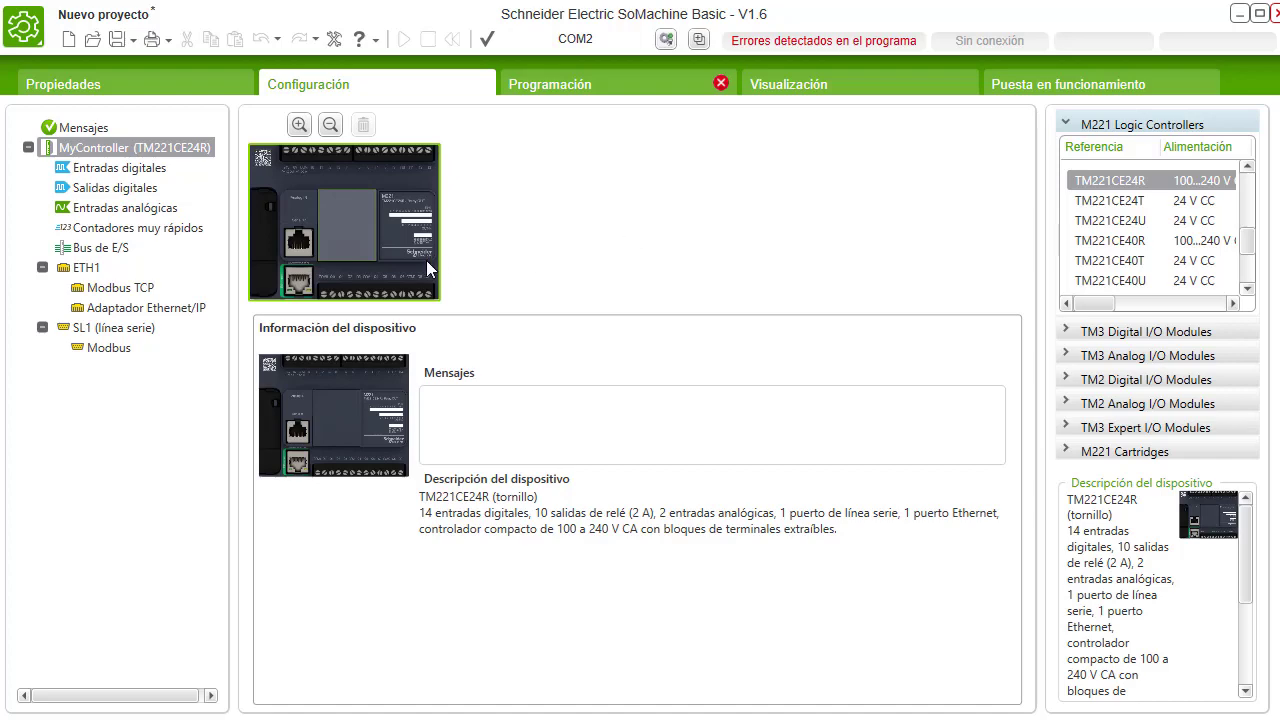
Place a normally open contact at the start of Rung0 in the ladder program and a coil at its end
click(607, 89)
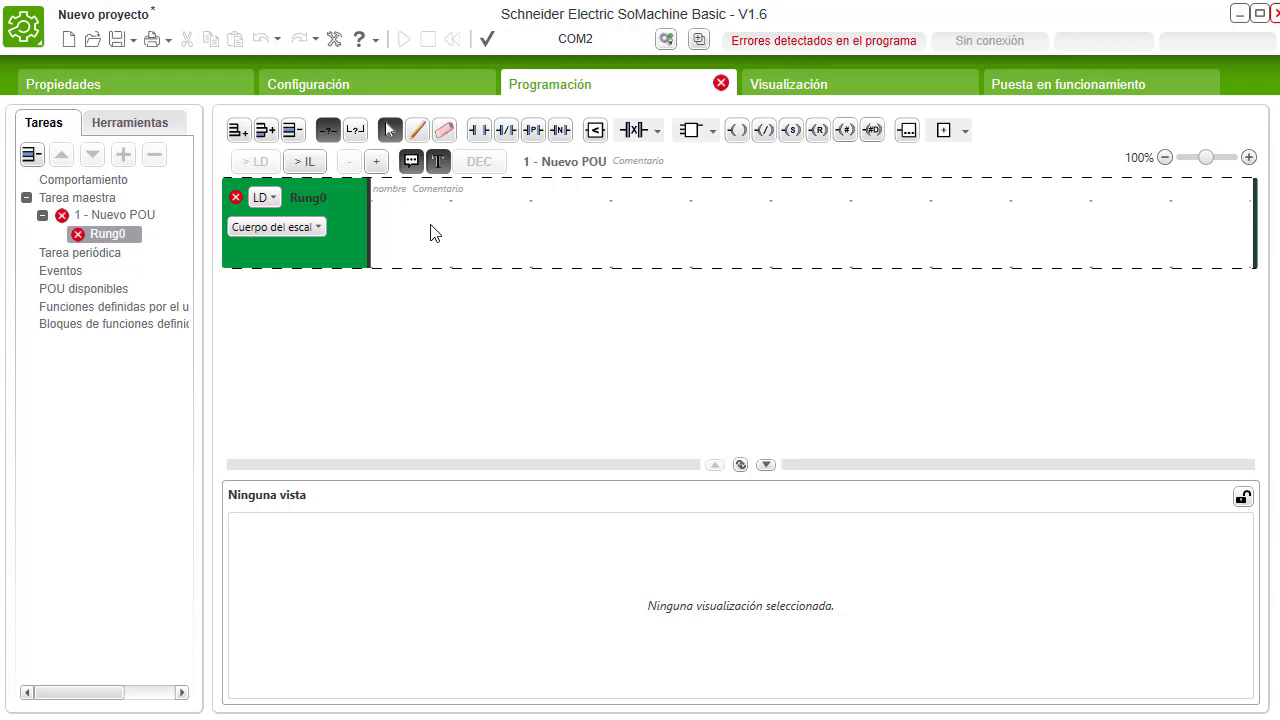
click(479, 130)
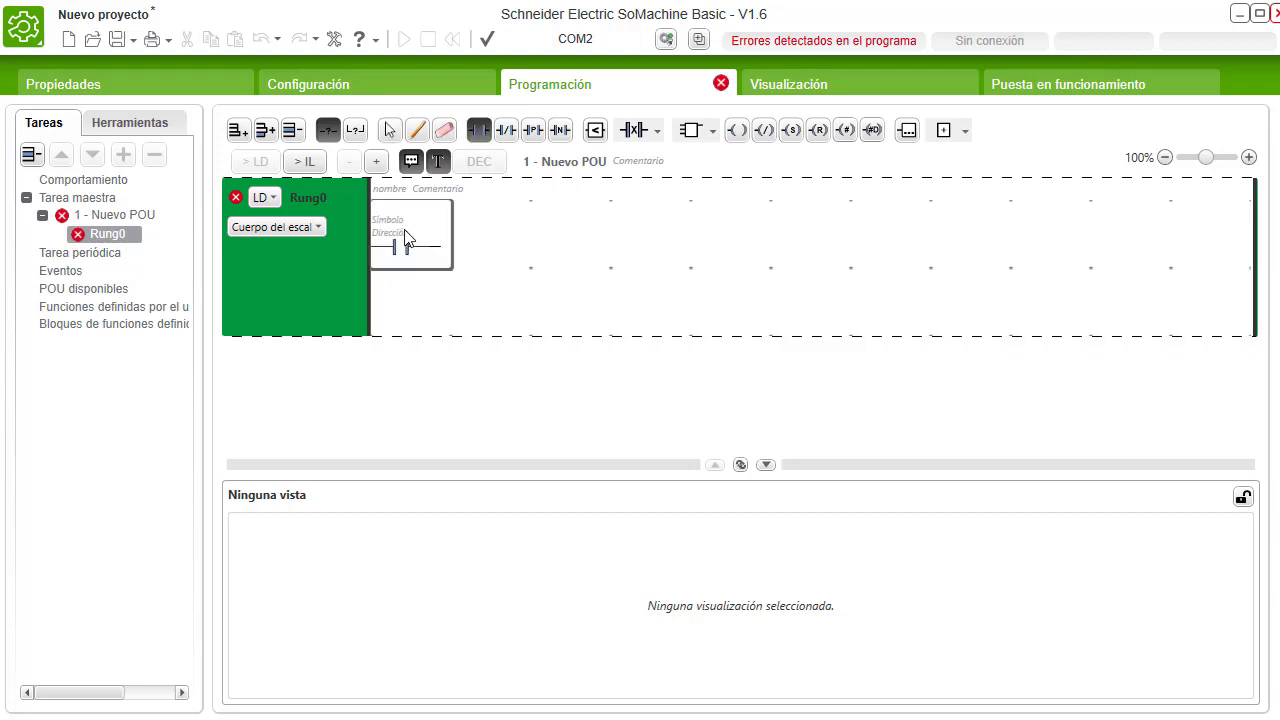
click(736, 130)
click(490, 222)
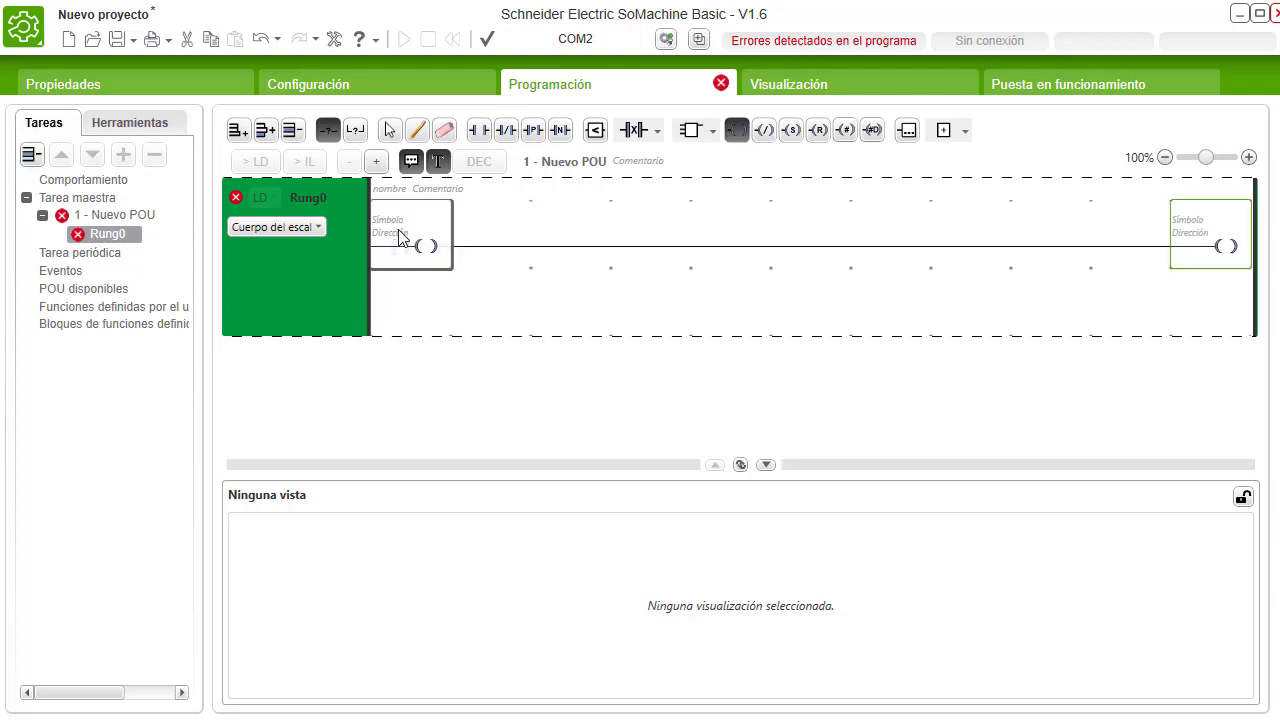
click(390, 130)
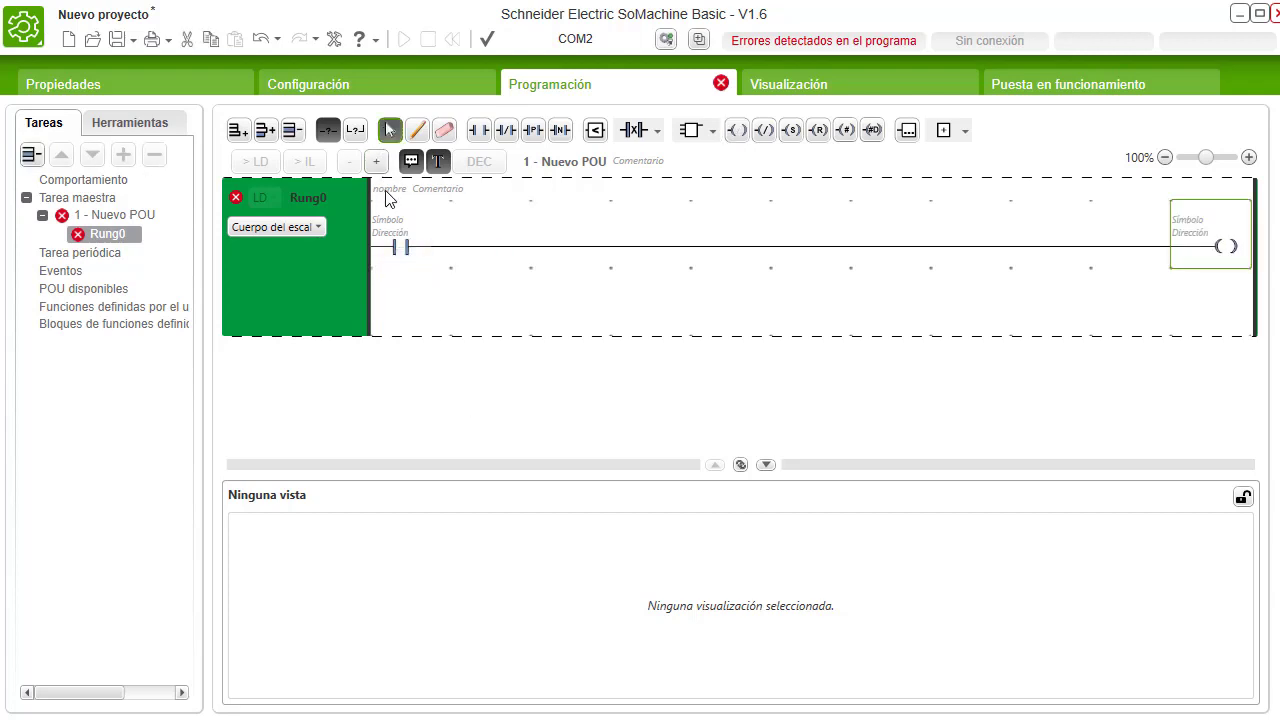
Assign the address %M0 to the contact in Rung0
click(390, 240)
click(392, 233)
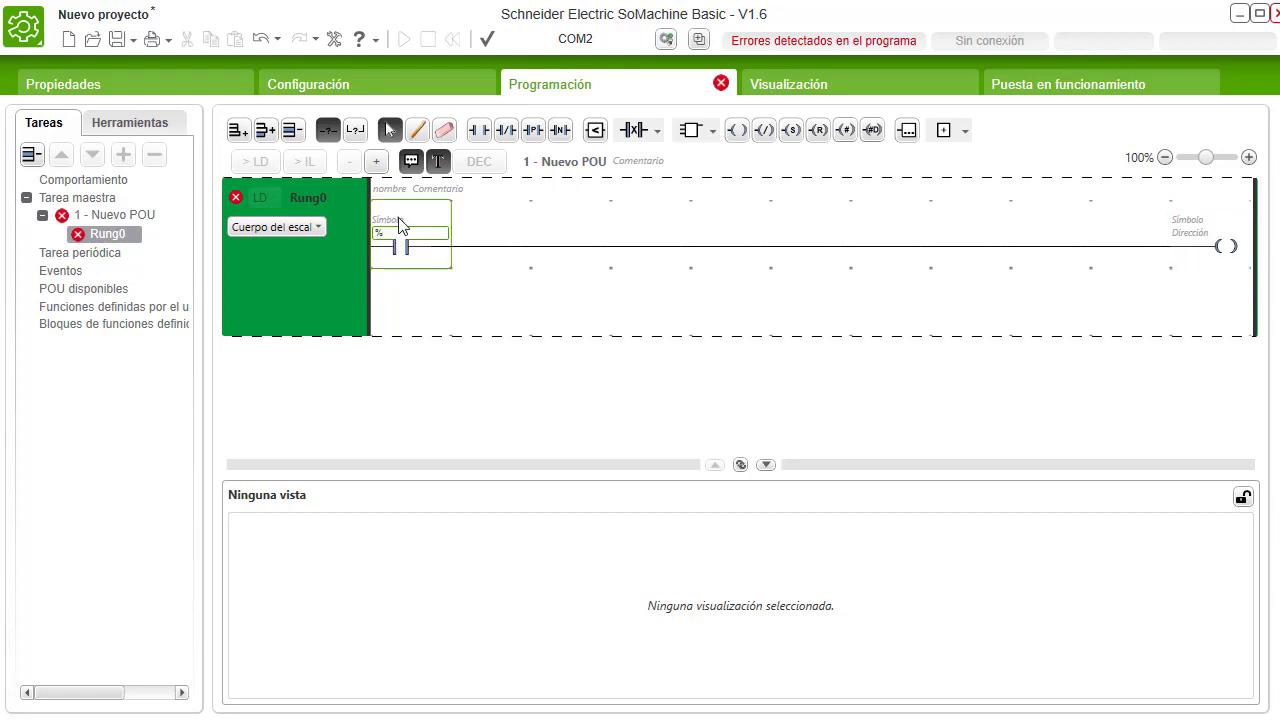
text(%)
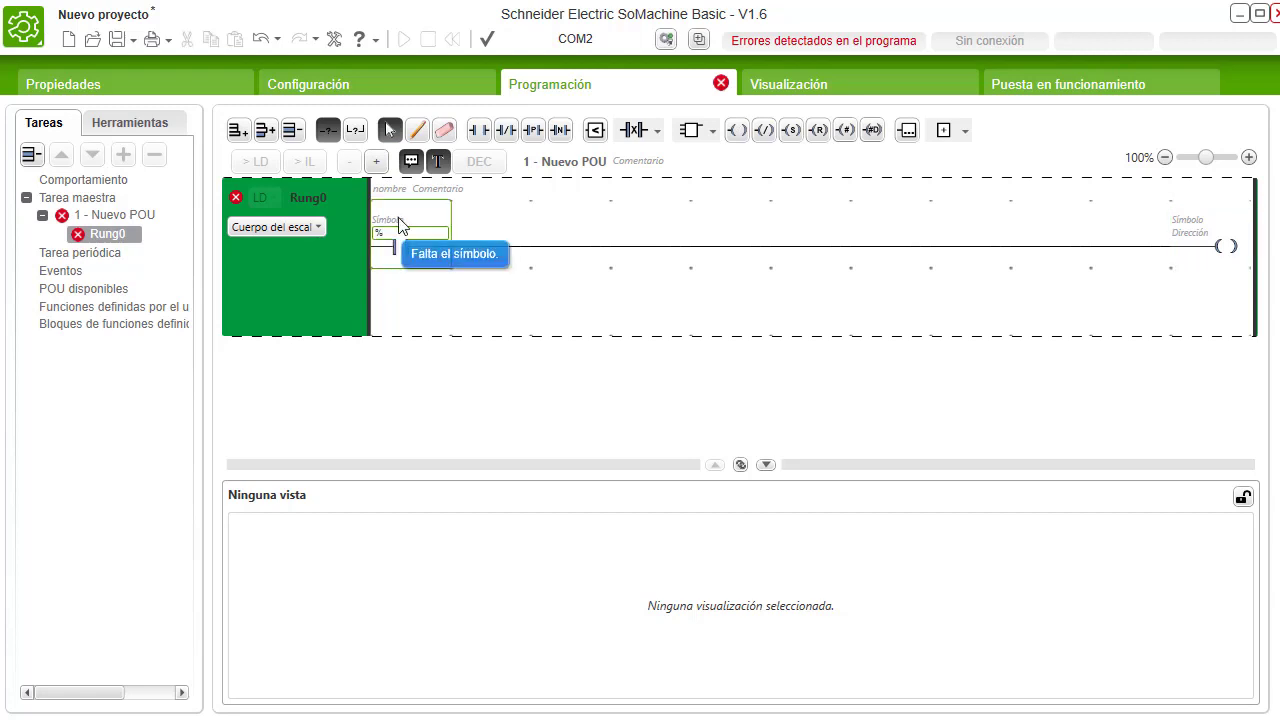
text(m)
key(Down)
key(Return)
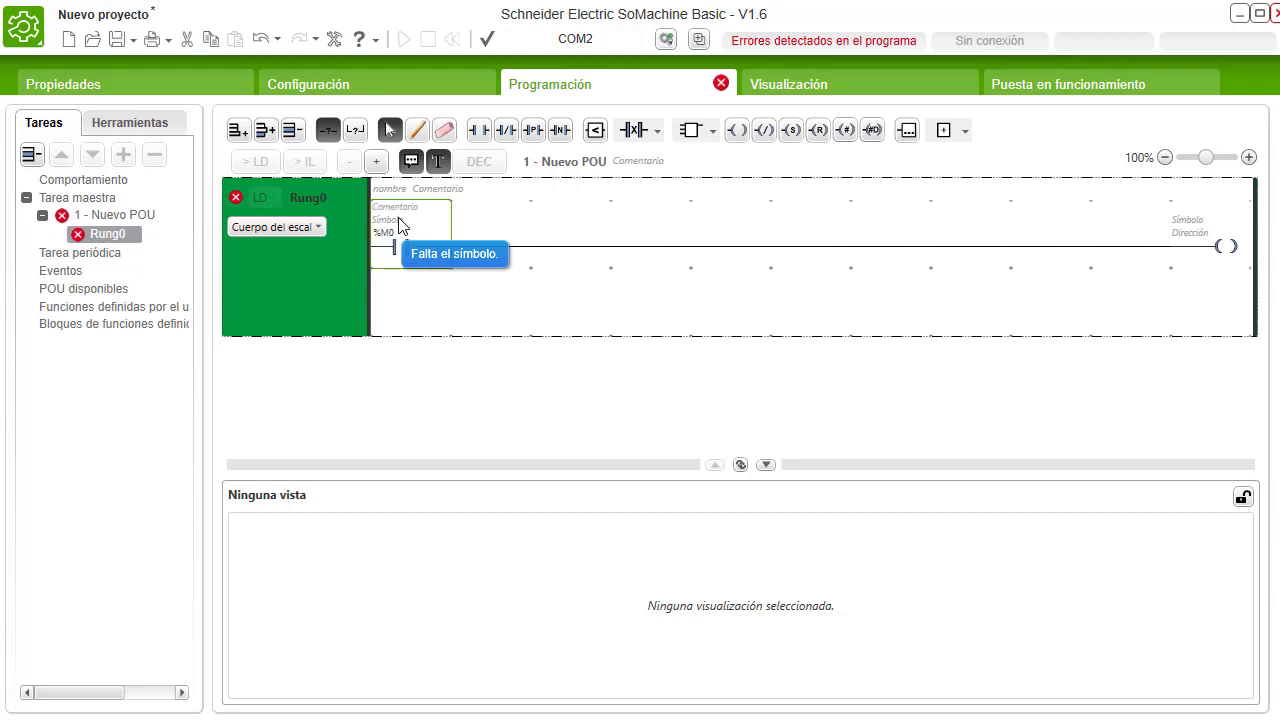
Assign the address %Q0.0 to the coil at the end of Rung0
click(1205, 243)
click(1206, 234)
text(%)
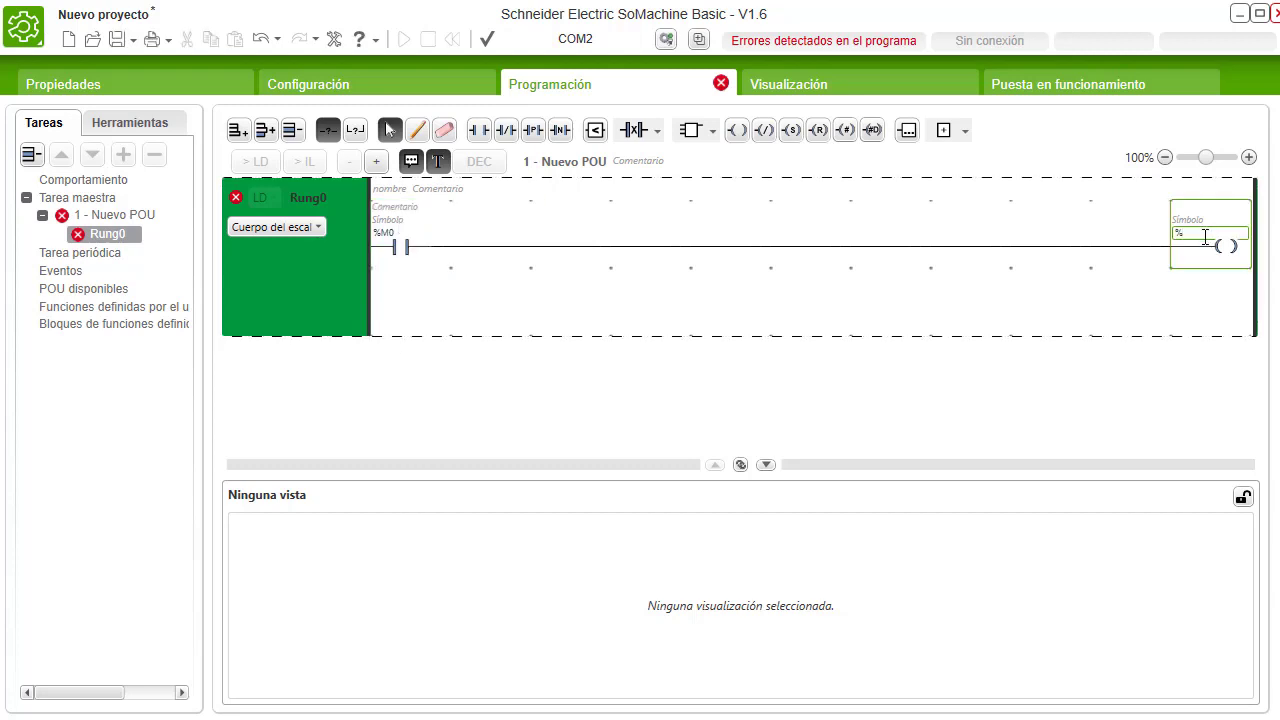
text(q)
key(Down)
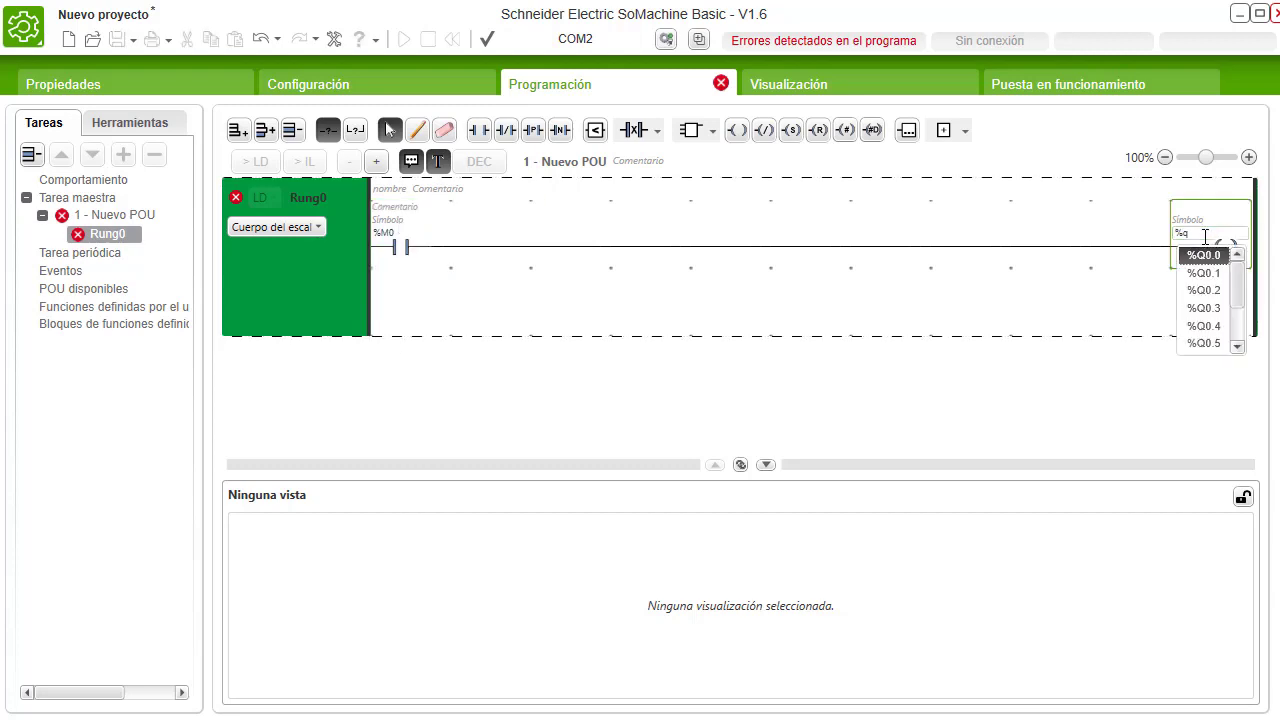
key(Return)
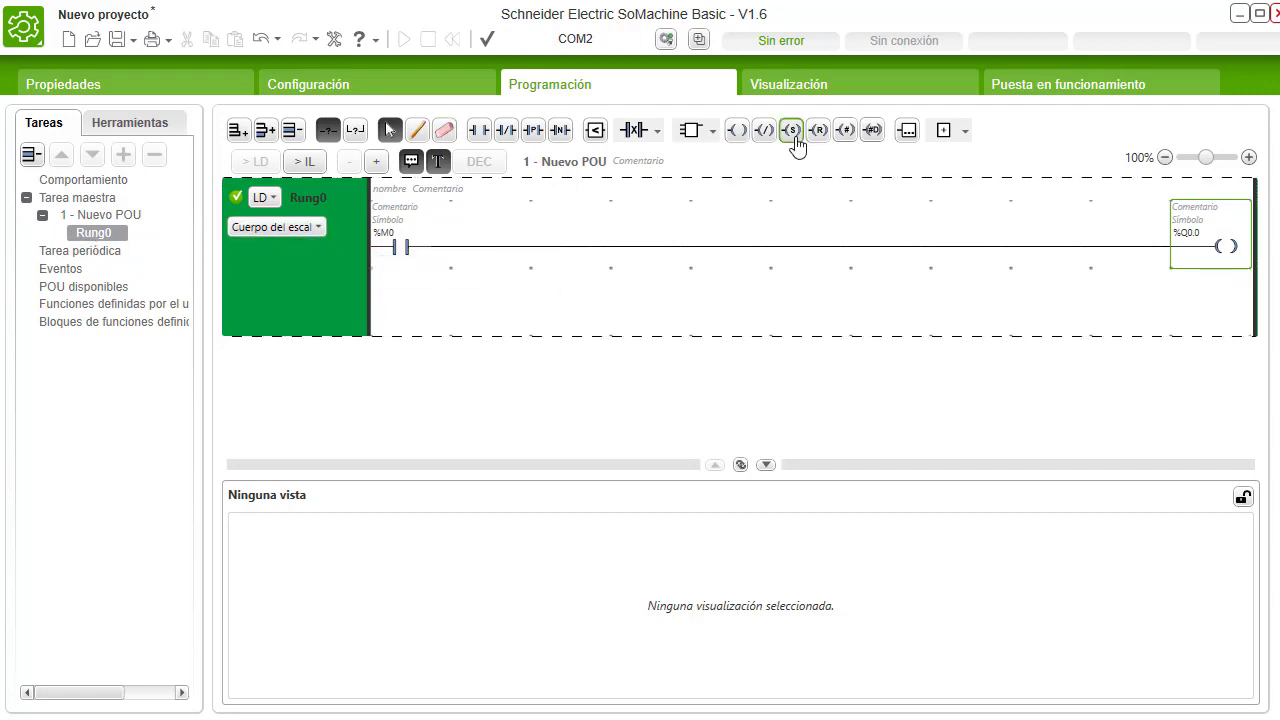
Glance at the display configuration and select the Ethernet device 10.10.97.205 as the commissioning connection
click(829, 84)
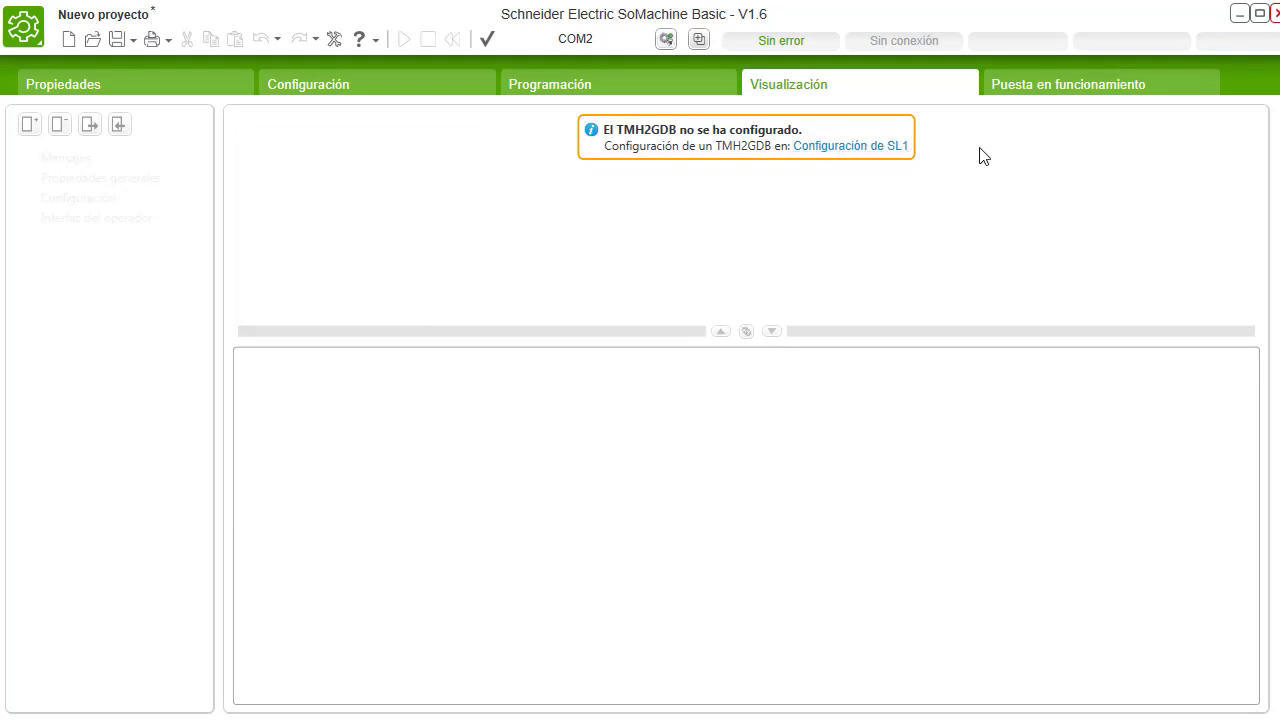
click(1074, 92)
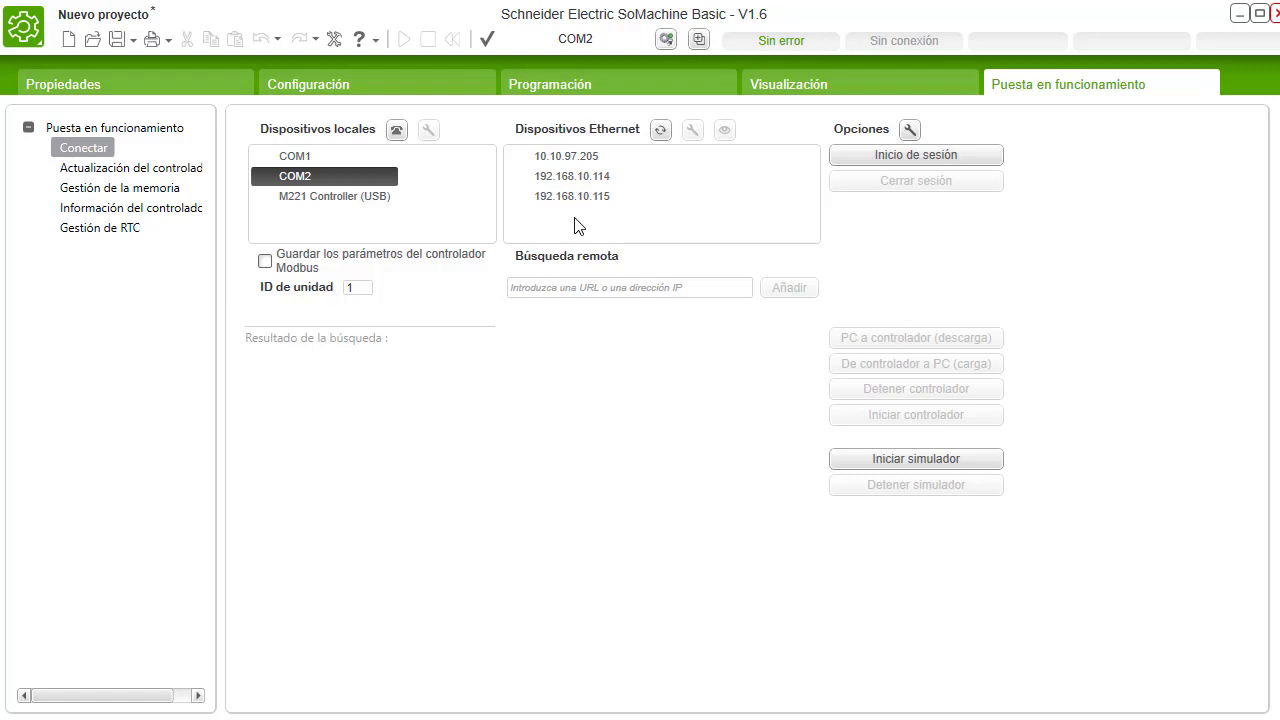
click(566, 161)
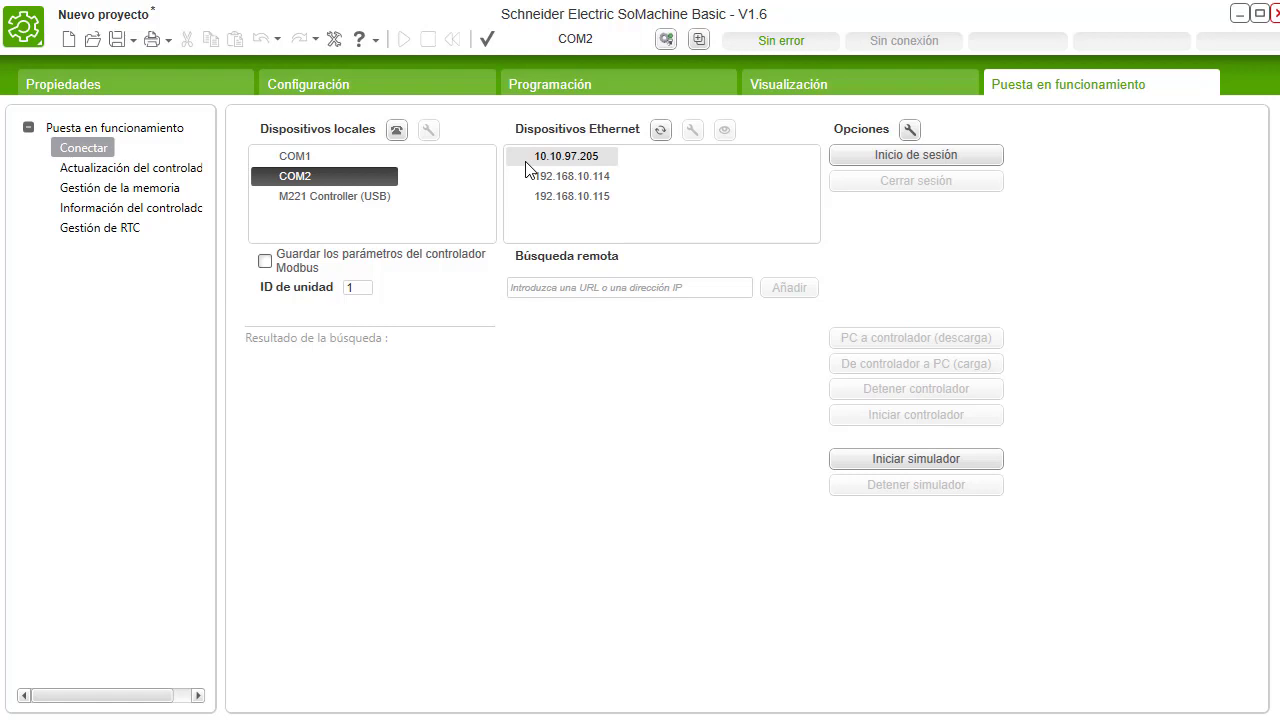
click(334, 196)
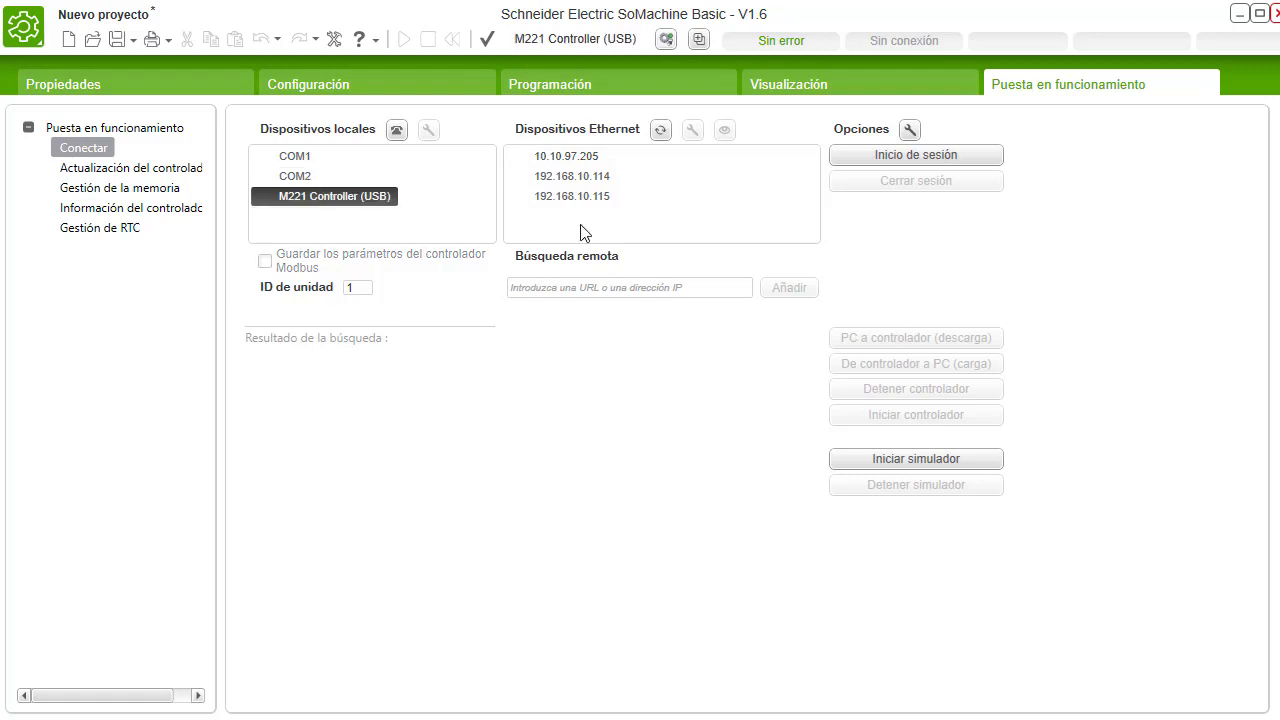
click(566, 156)
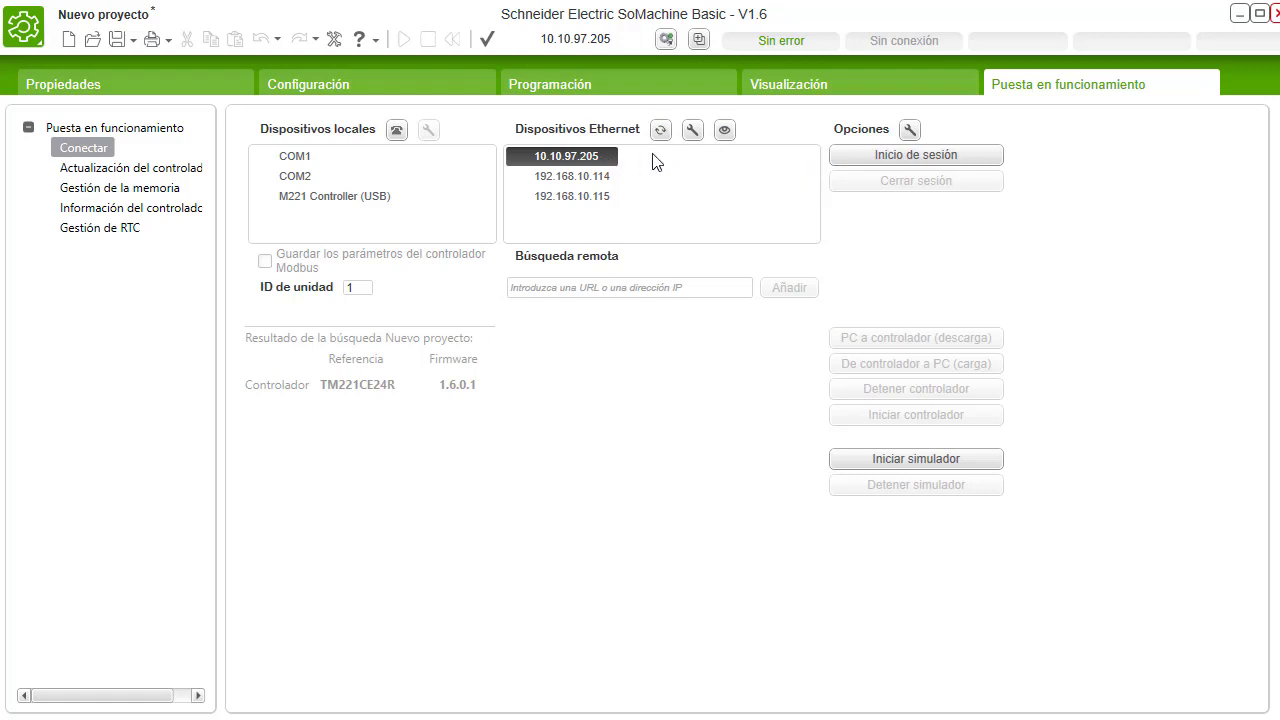
Refresh the list of Ethernet devices and trigger the physical identification of device 10.10.97.205
click(725, 132)
click(660, 131)
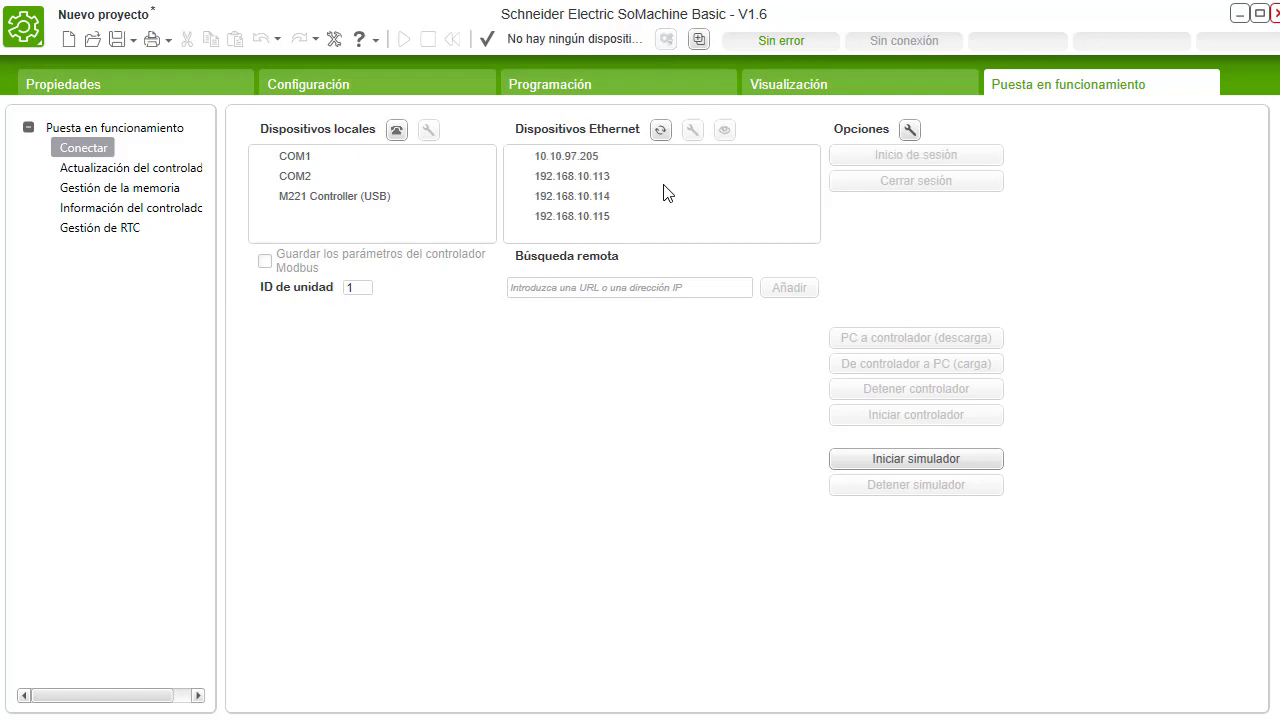
click(594, 160)
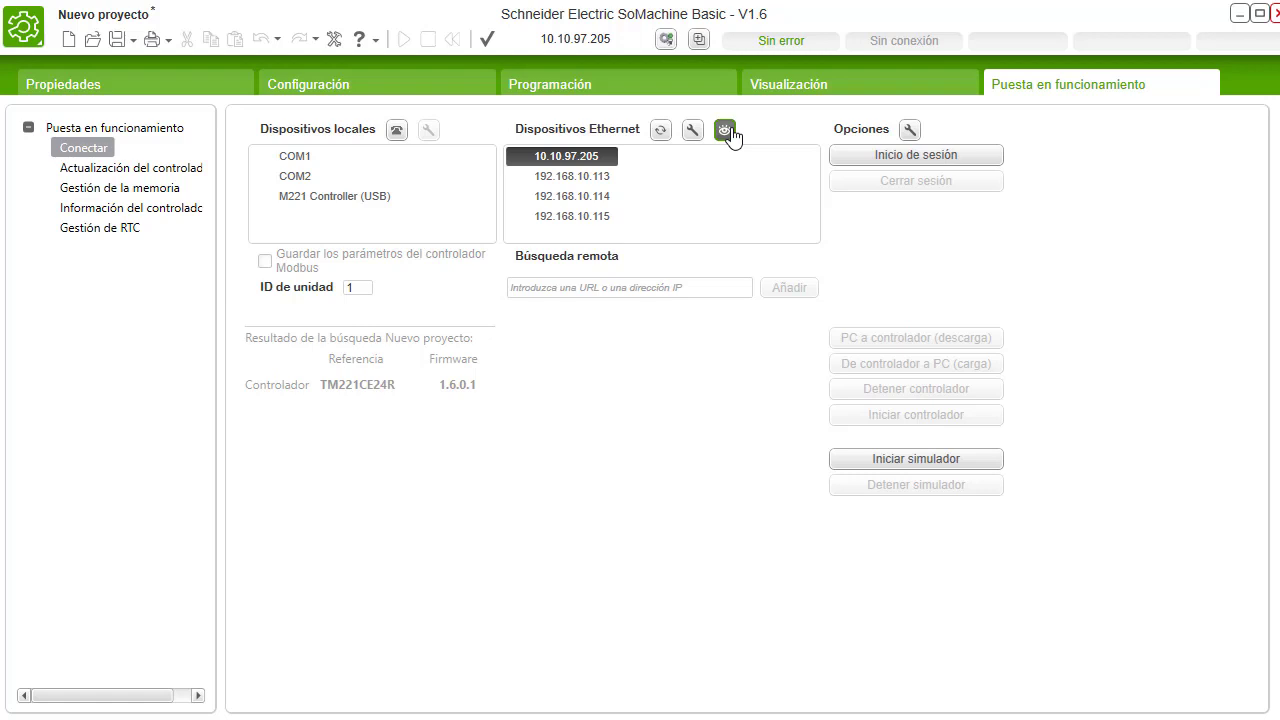
click(725, 130)
Enter the fixed IP address 192.168.10.111 for the controller's ETH1 port in the hardware configuration
click(359, 92)
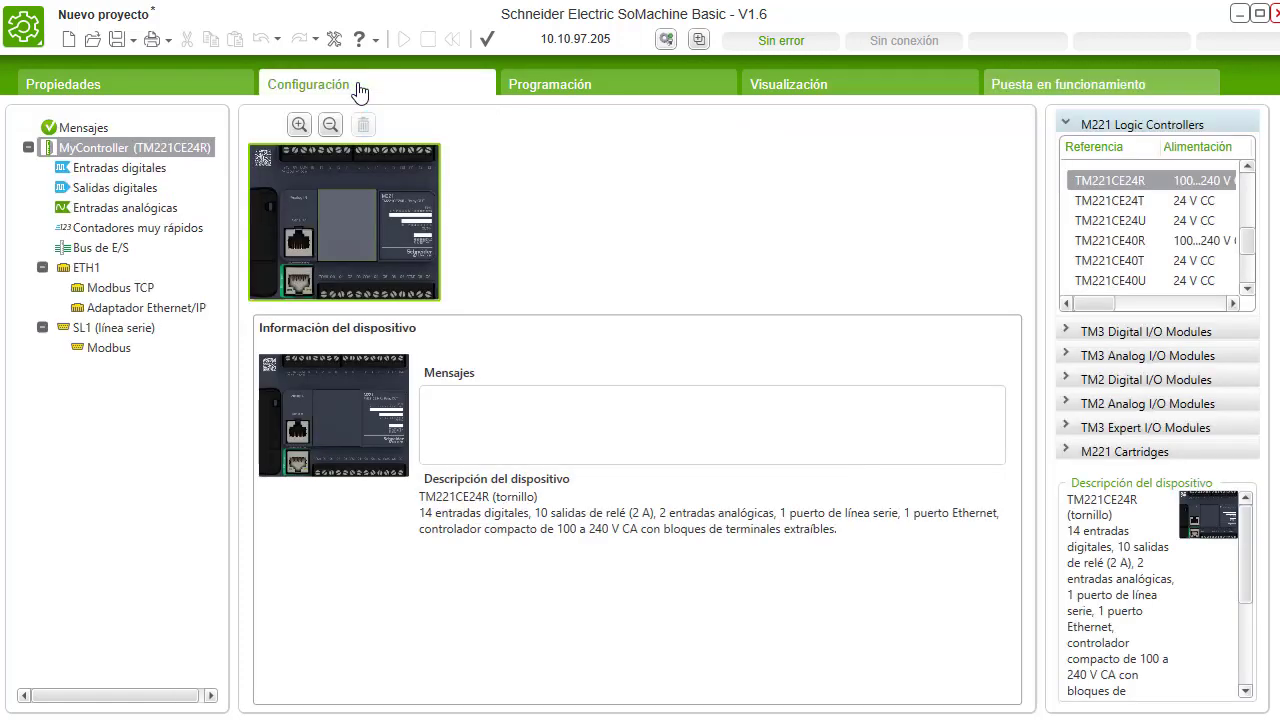
click(300, 284)
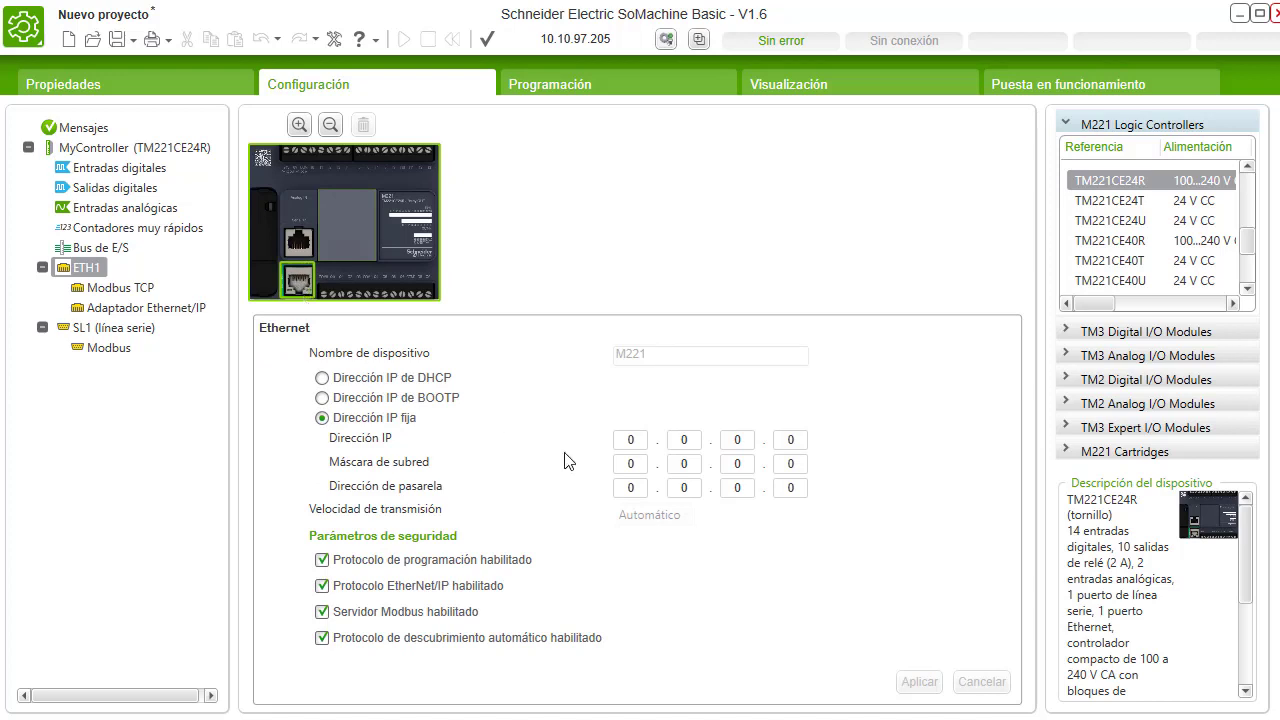
click(632, 440)
text(192.1)
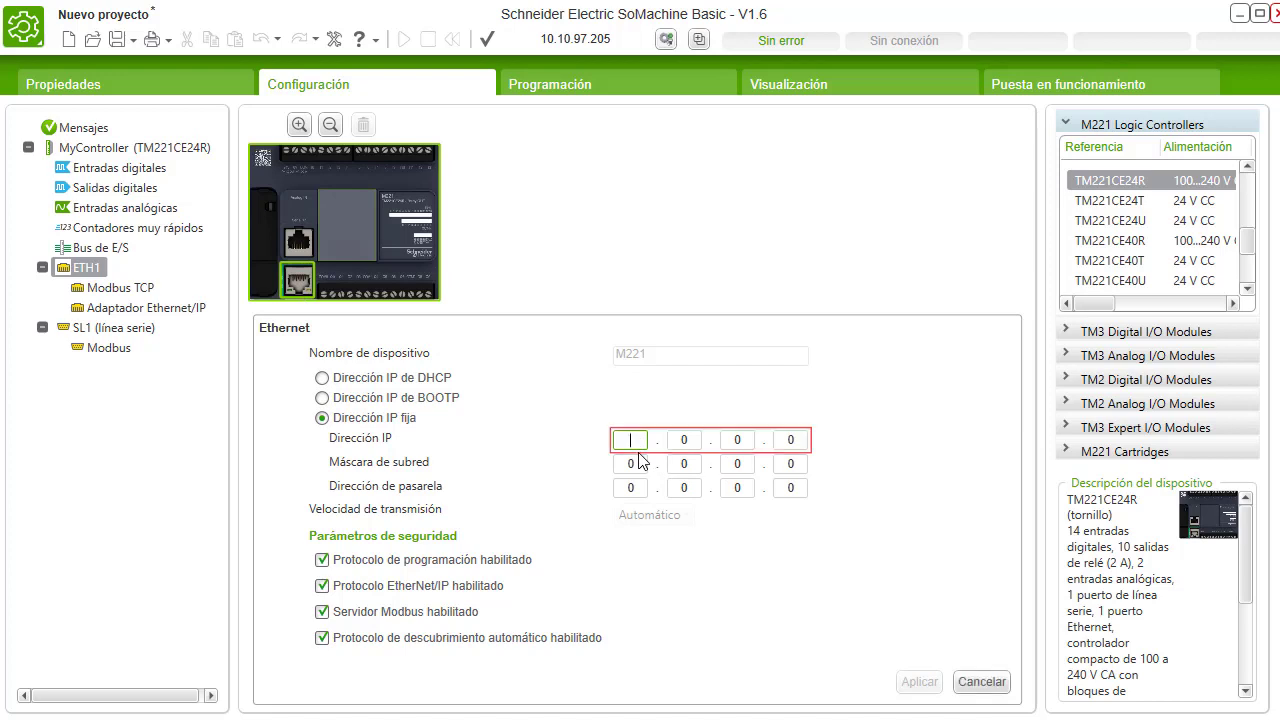
text(68.10.)
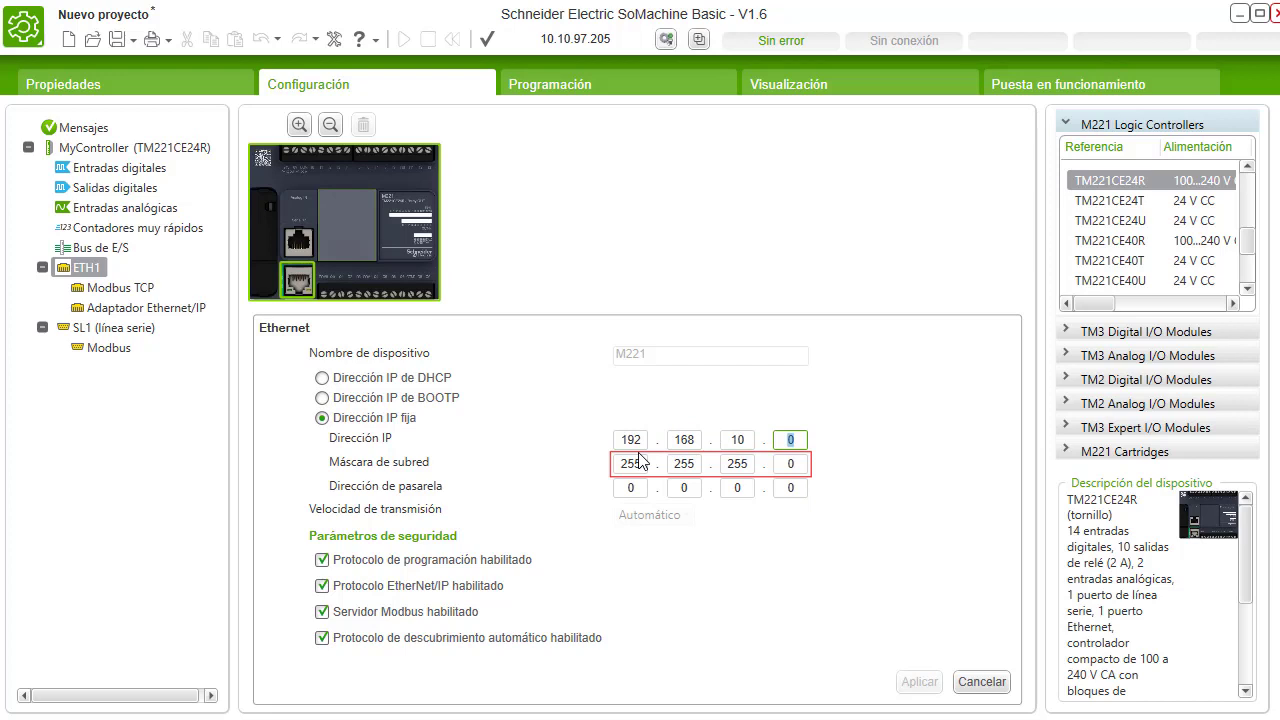
text(111)
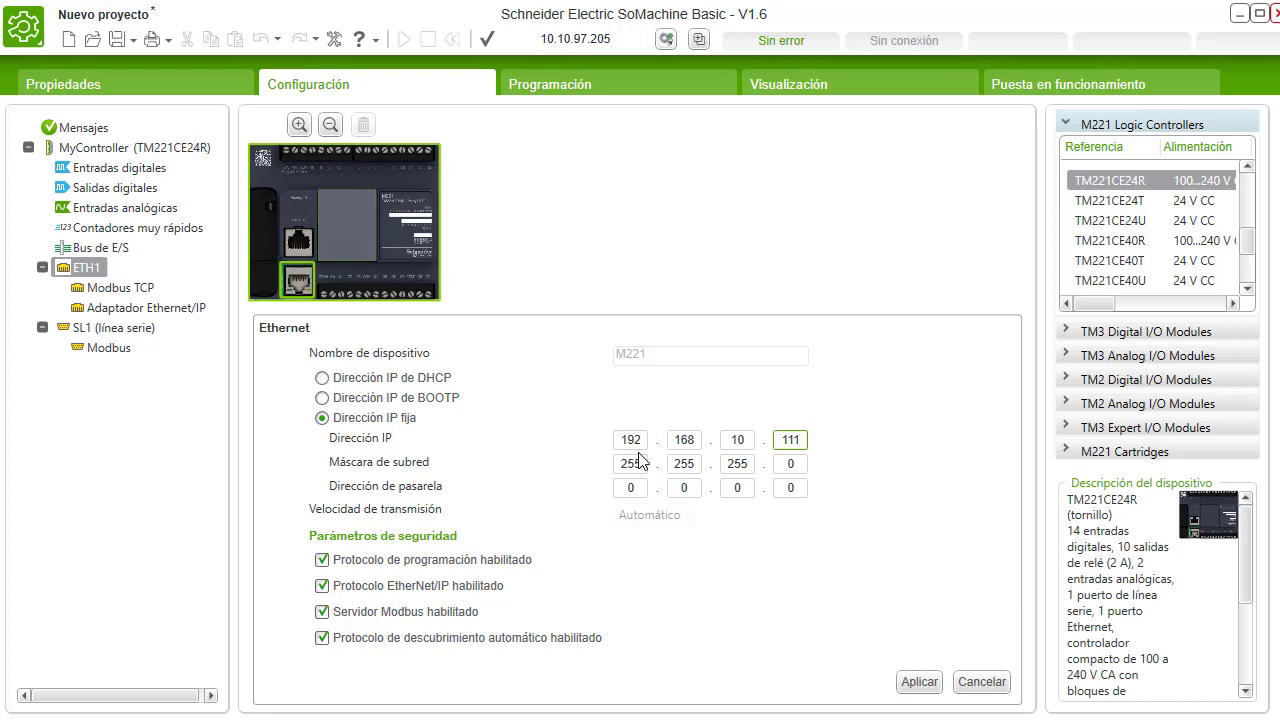
click(866, 362)
Try to log in to the Ethernet device 10.10.97.205 from the start window's connection page
click(24, 38)
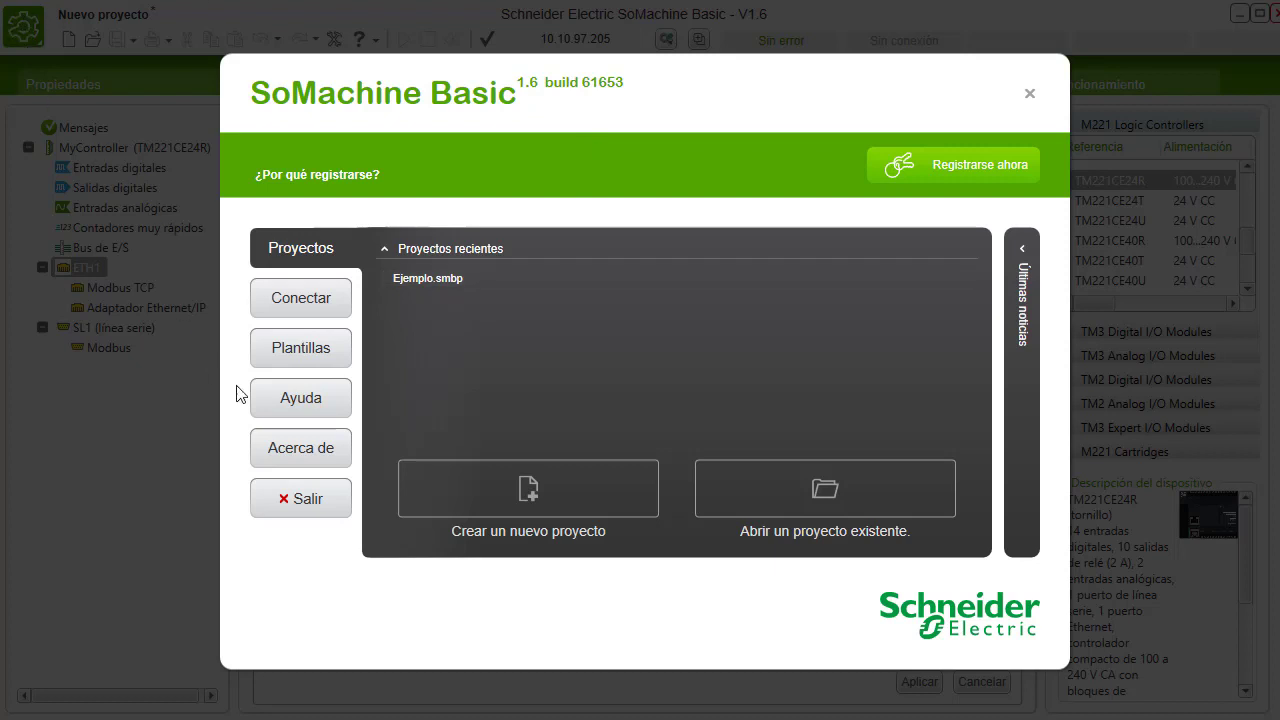
click(308, 300)
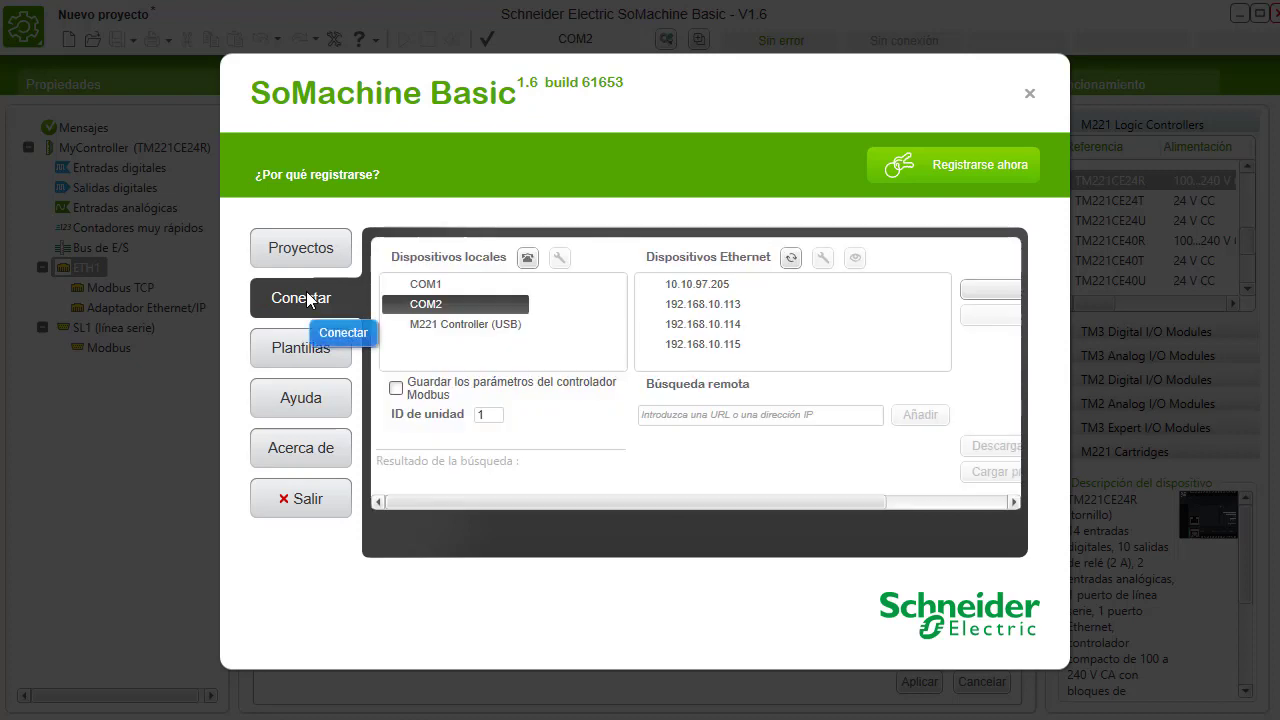
click(720, 285)
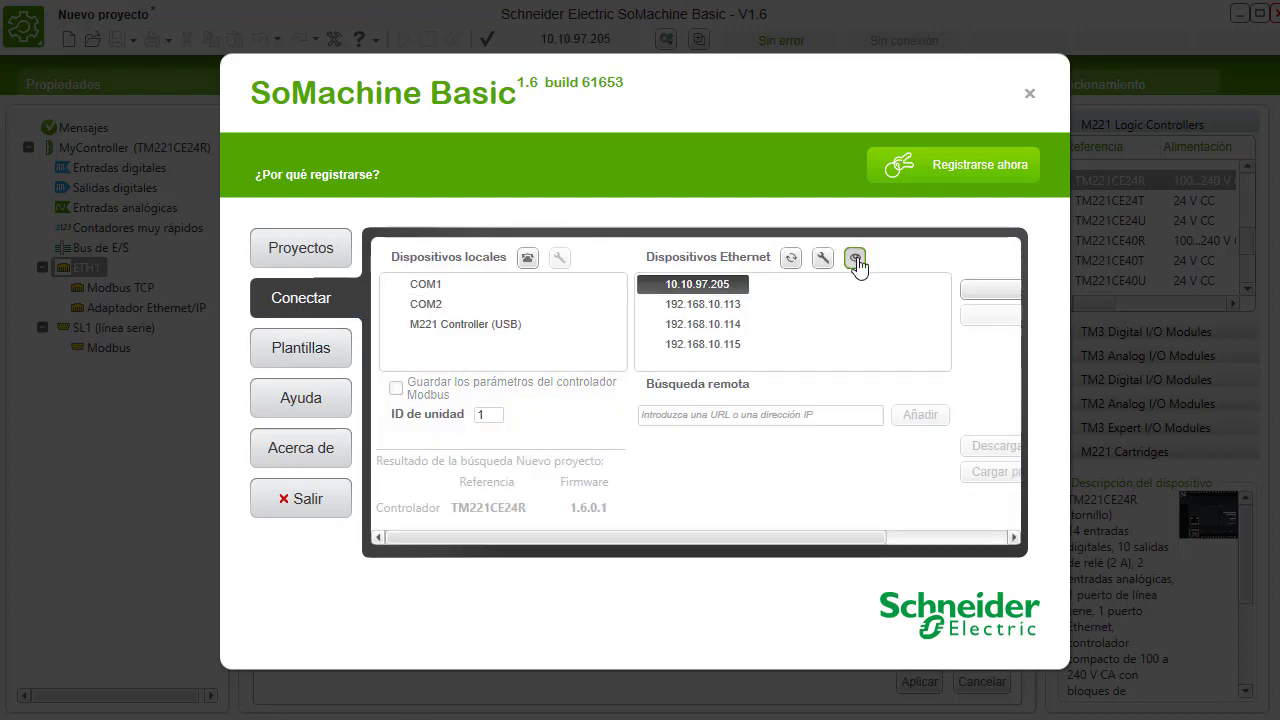
click(855, 258)
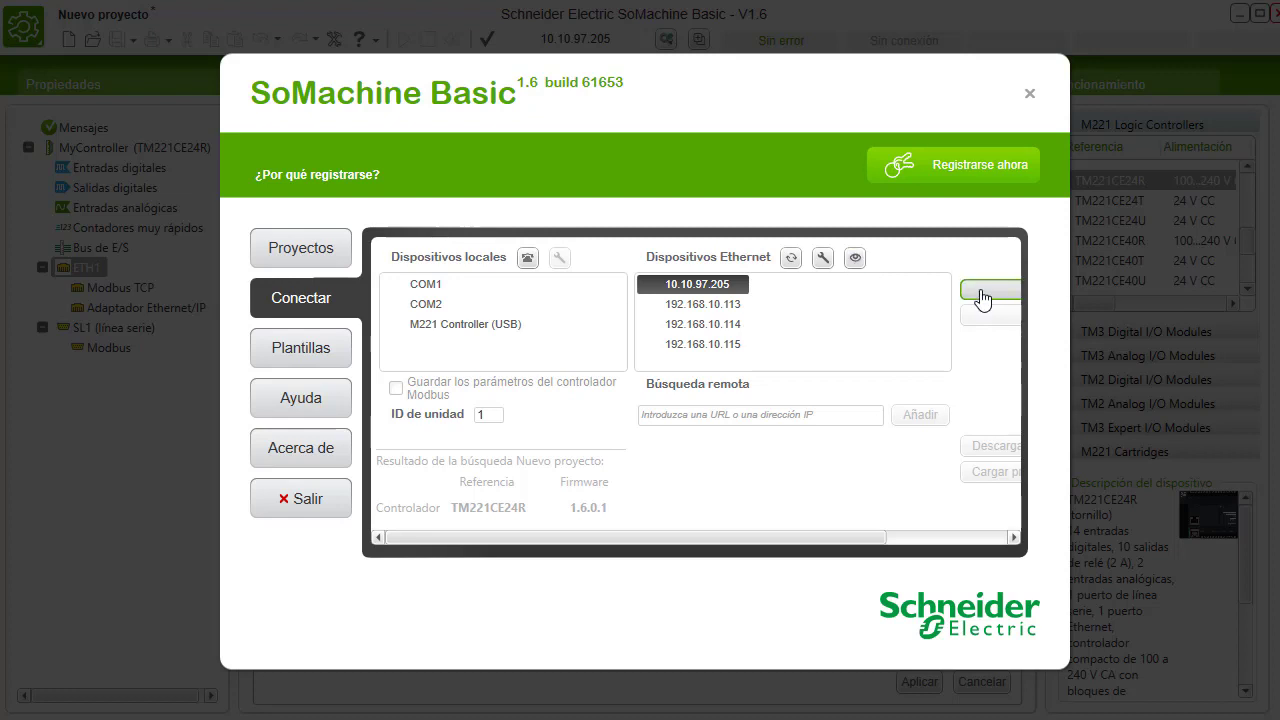
drag(847, 535, 963, 535)
click(889, 290)
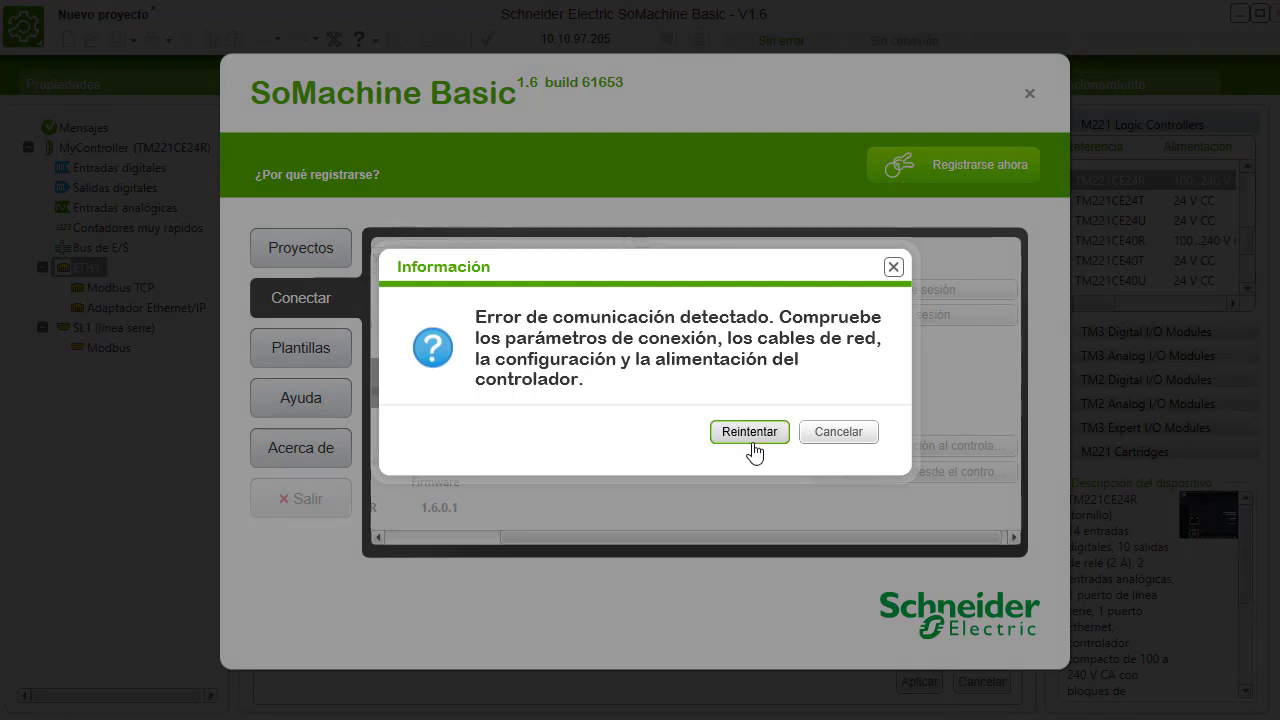
click(833, 436)
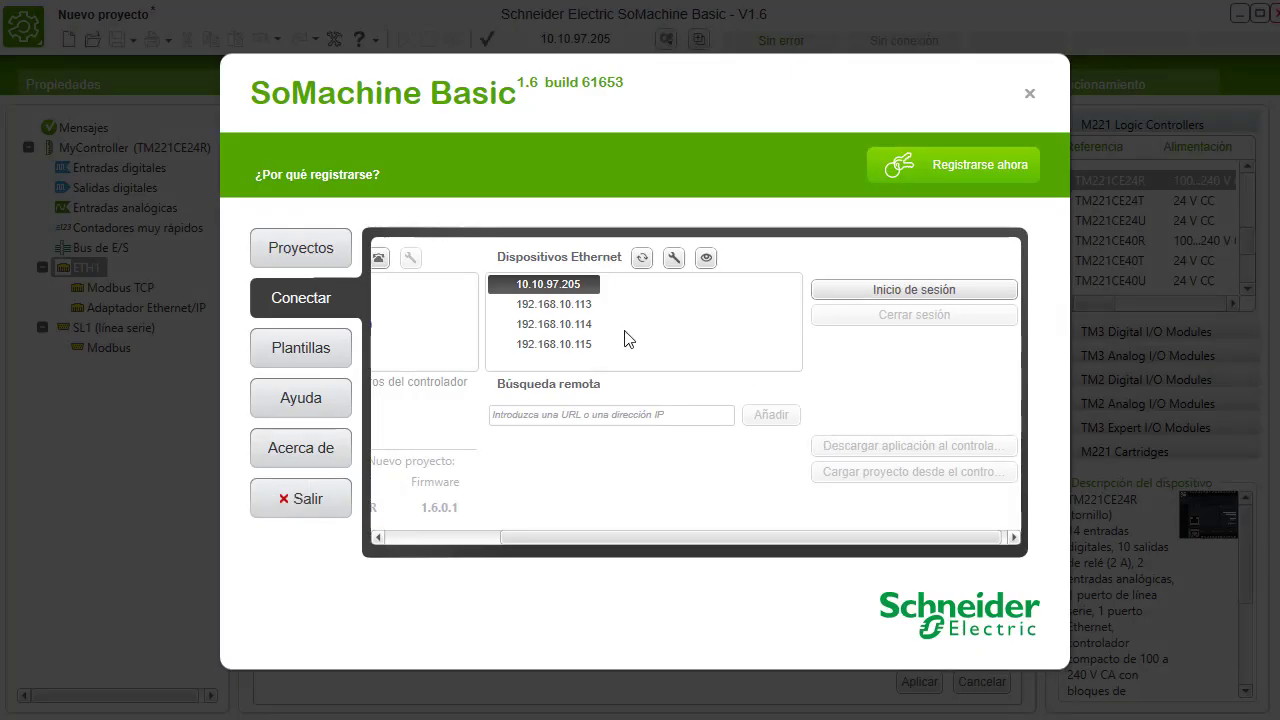
Log in to the local device M221 Controller (USB) and load the project from the controller into the PC
drag(496, 535, 381, 537)
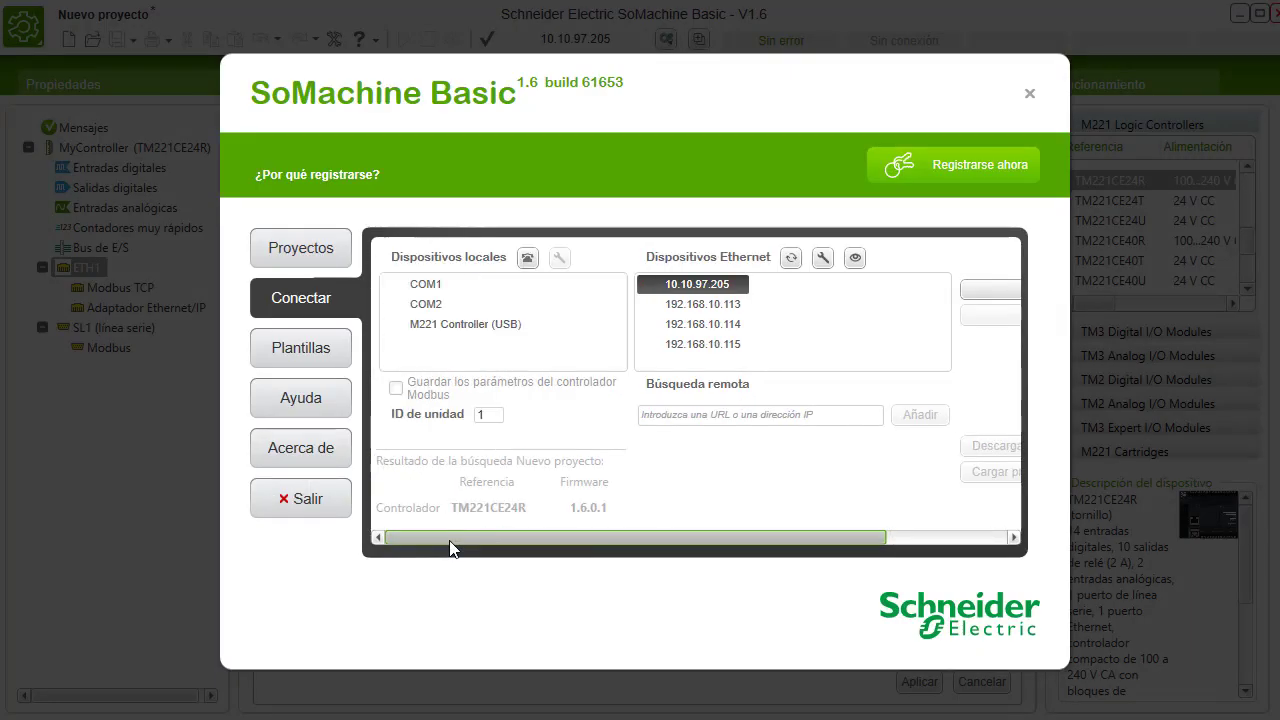
click(448, 325)
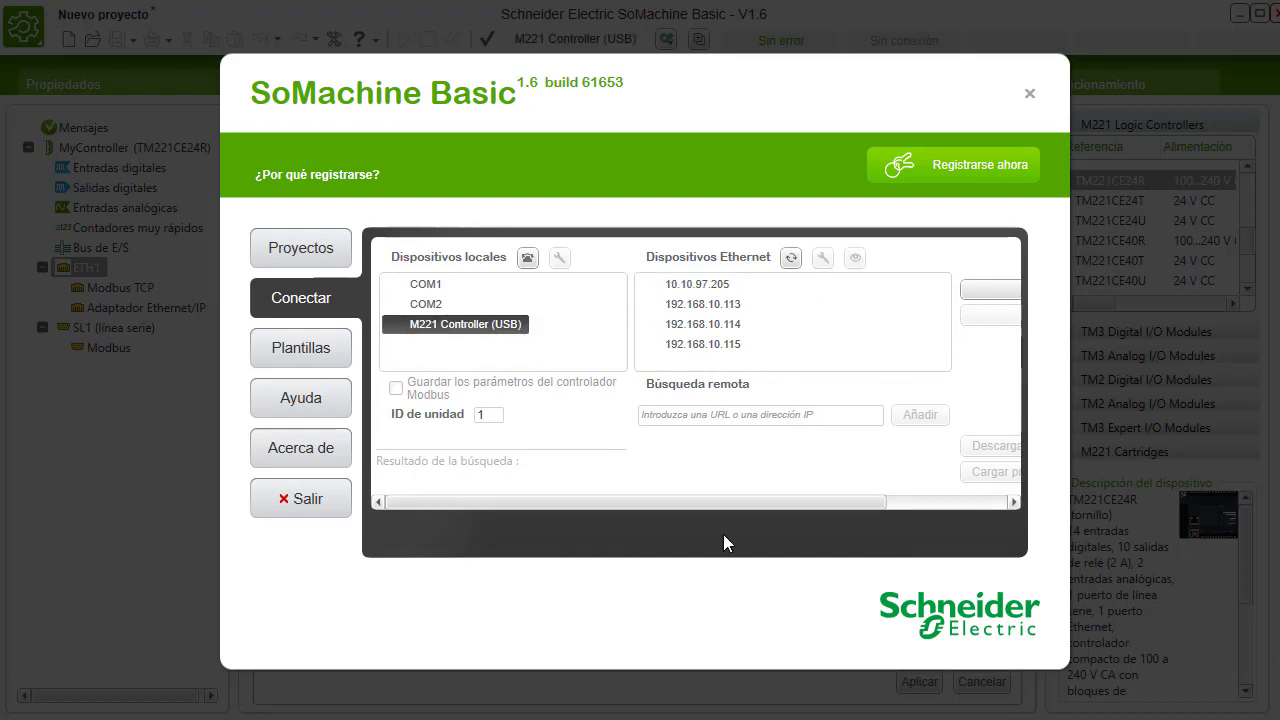
drag(731, 502, 857, 433)
click(863, 289)
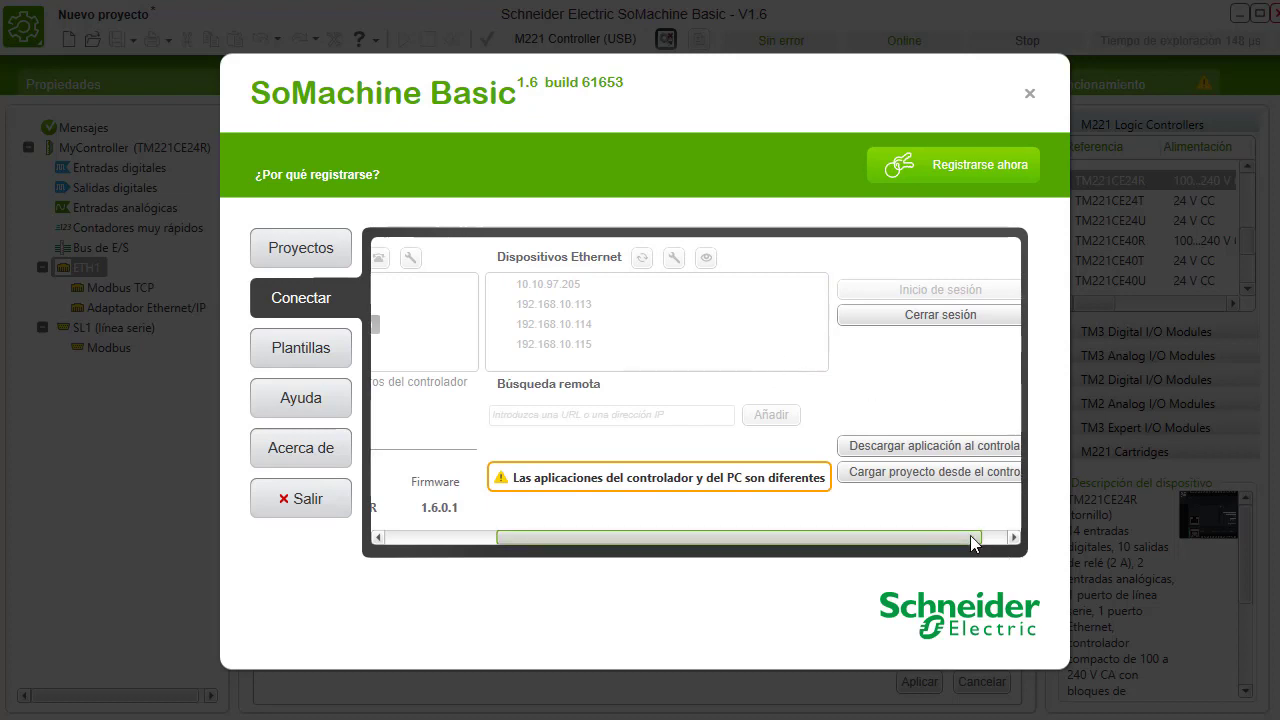
drag(970, 535, 996, 536)
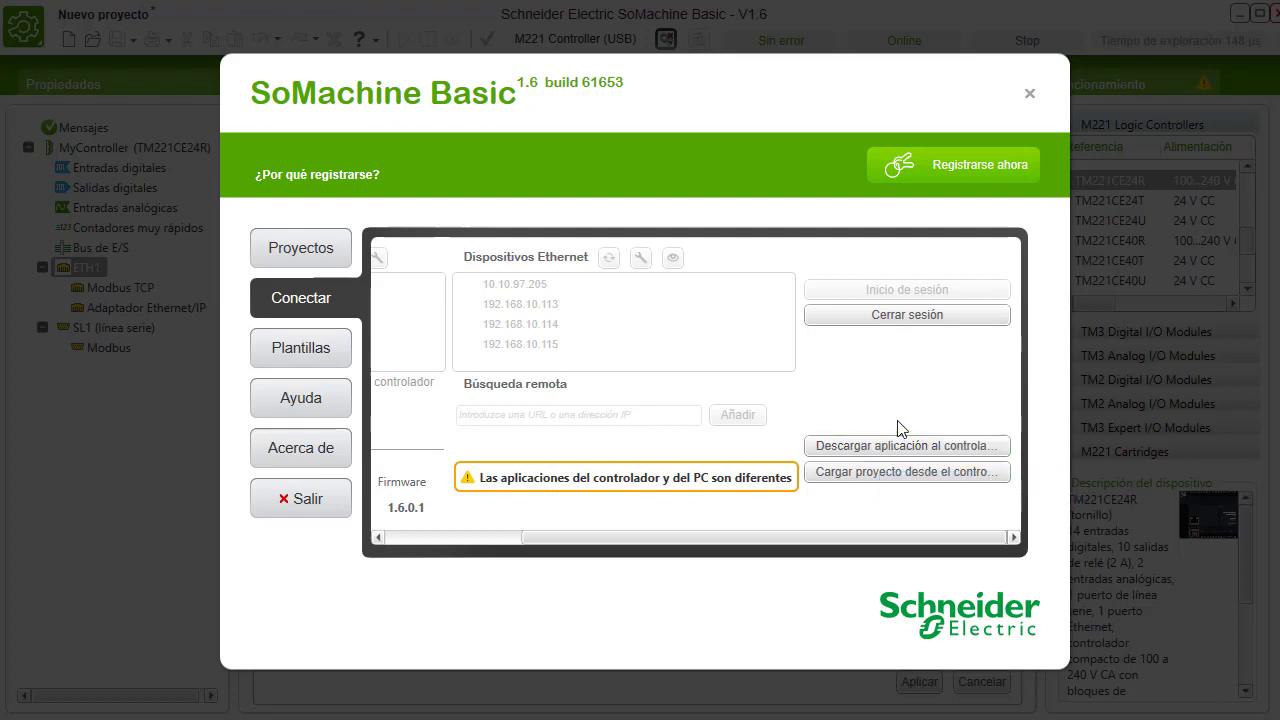
click(878, 473)
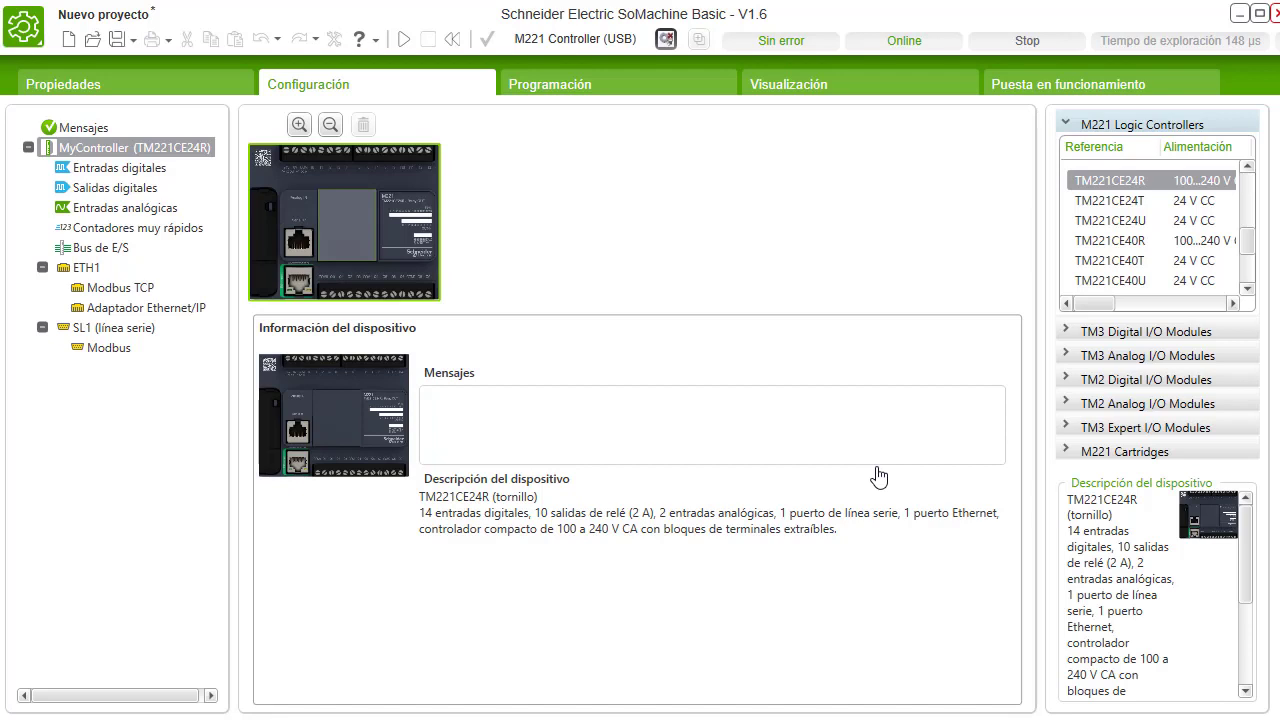
Log out of the controller and apply the fixed IP address 192.168.10.111 to its ETH1 port
click(296, 284)
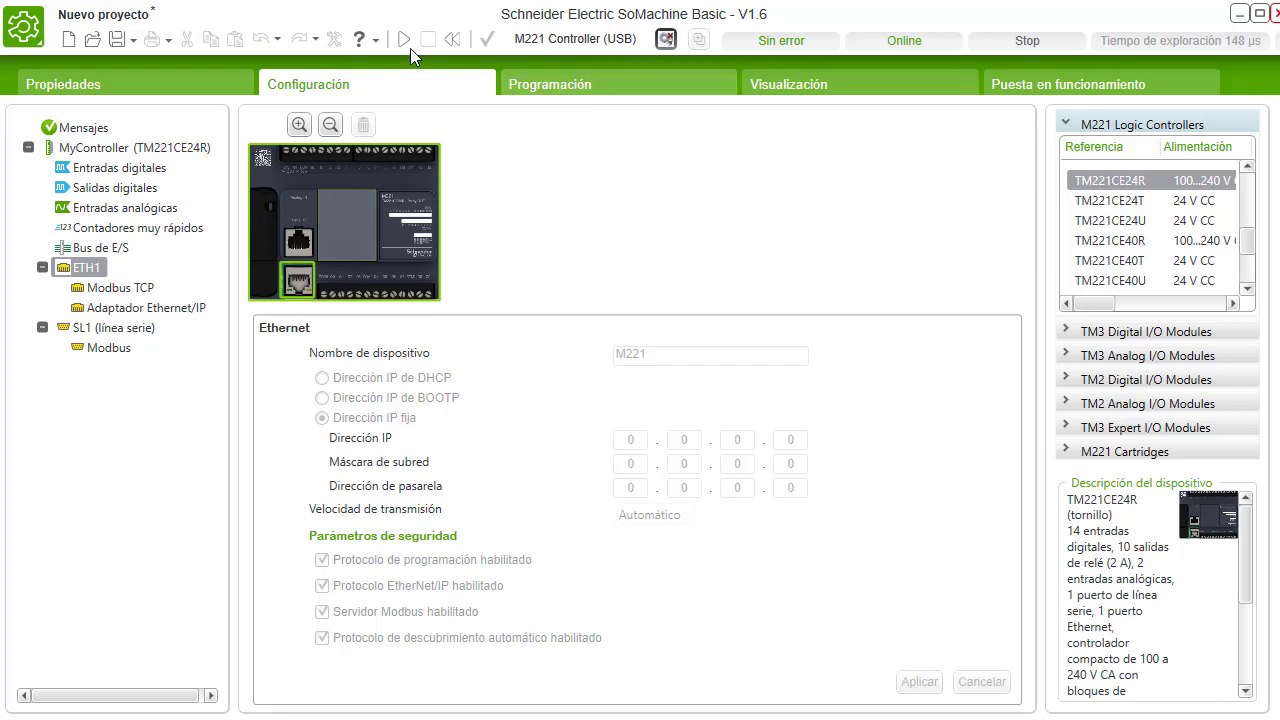
click(665, 44)
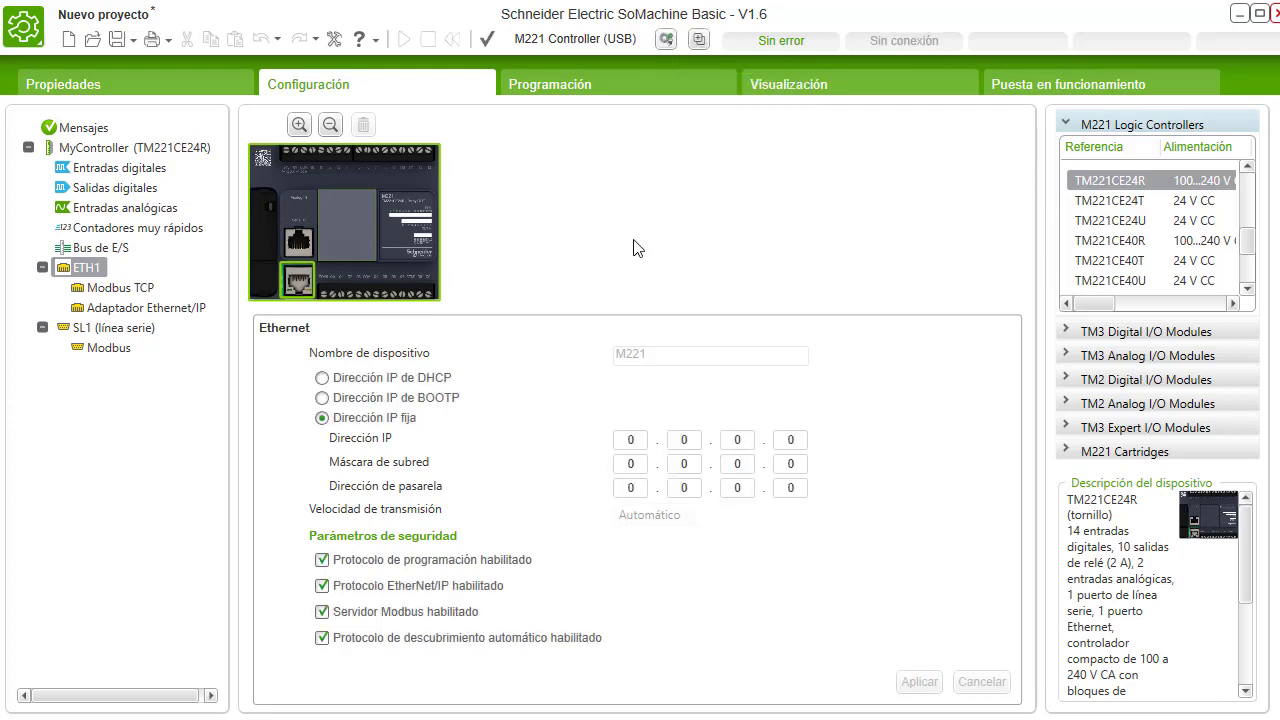
click(644, 440)
drag(644, 440, 610, 465)
text(19)
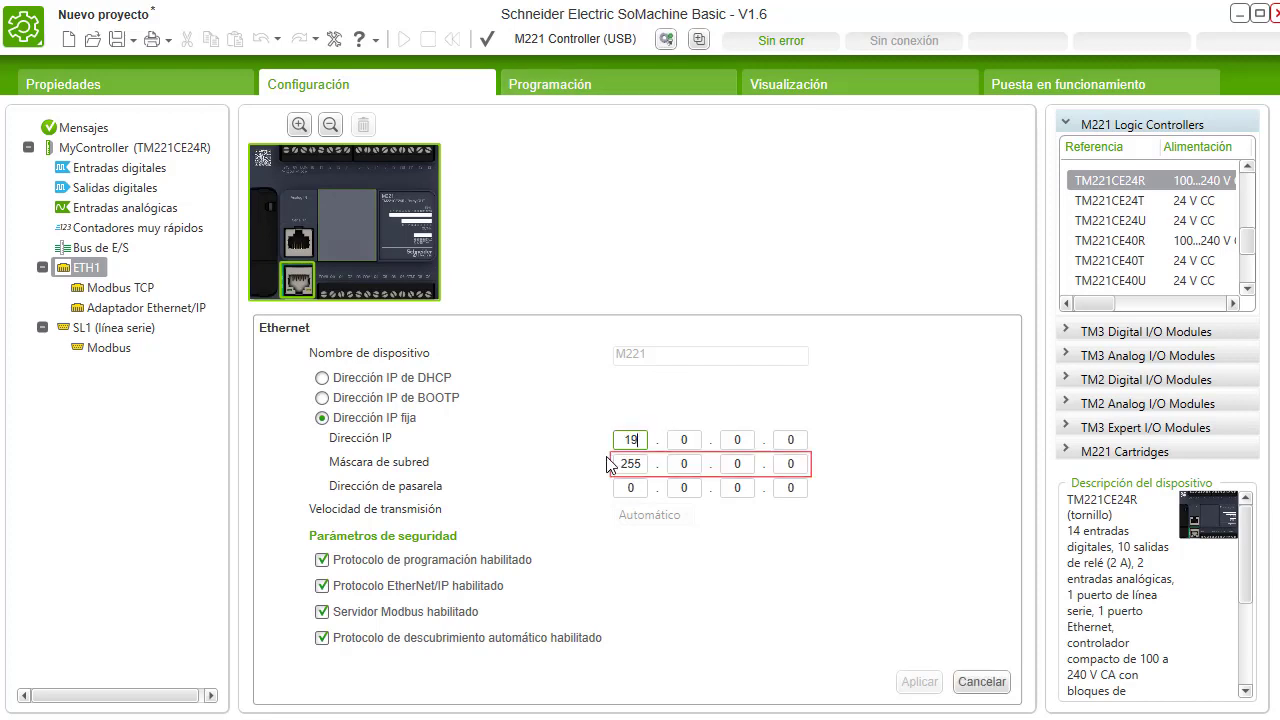
text(2)
key(Tab)
text(168)
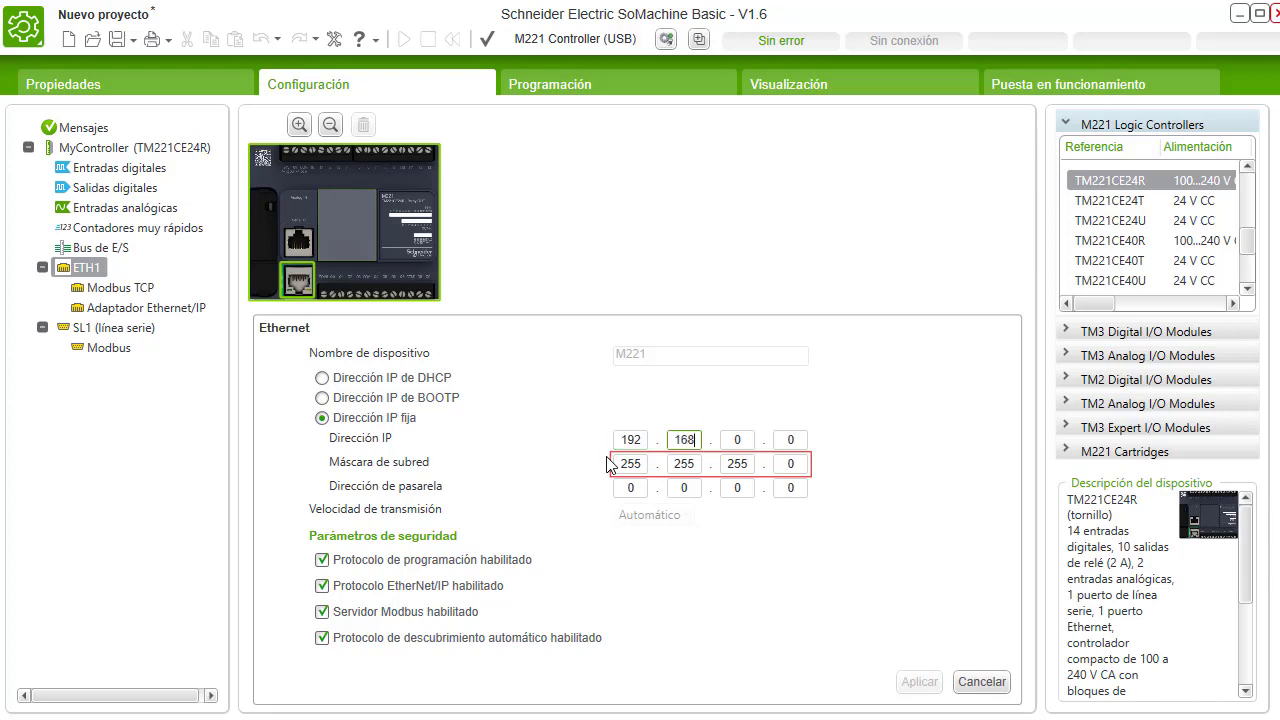
key(Tab)
text(10)
key(Tab)
text(111)
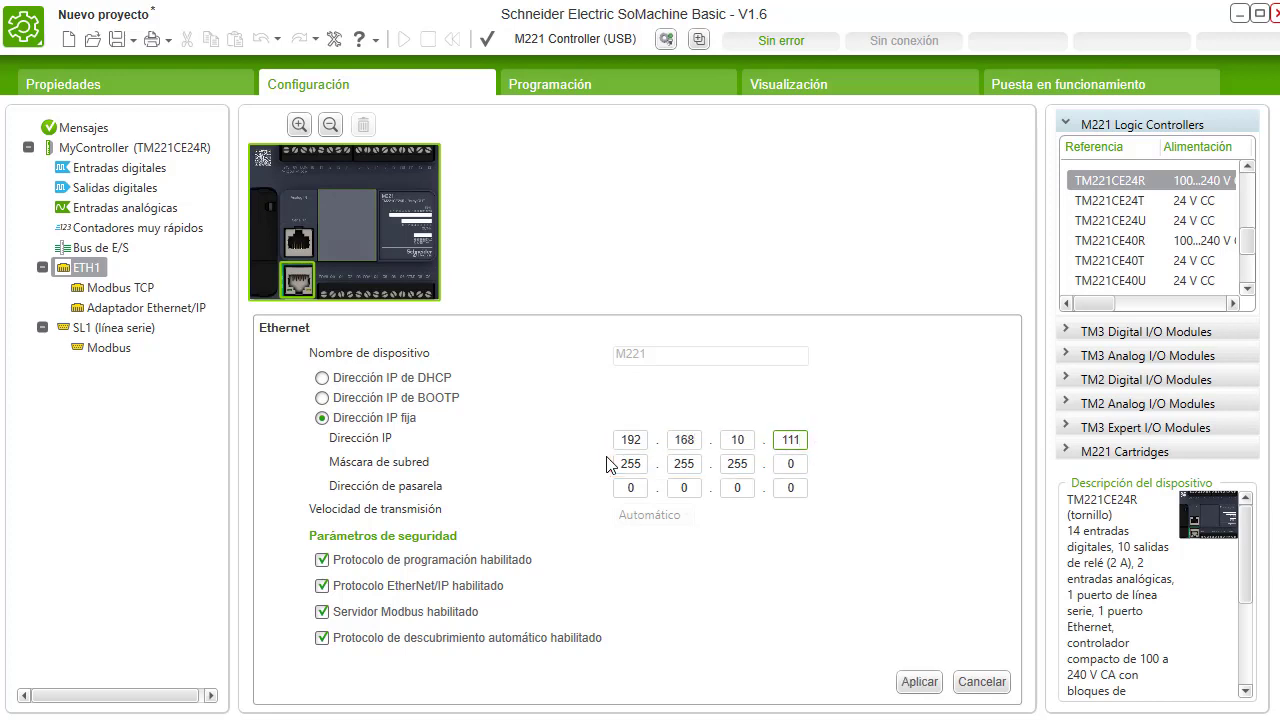
click(912, 682)
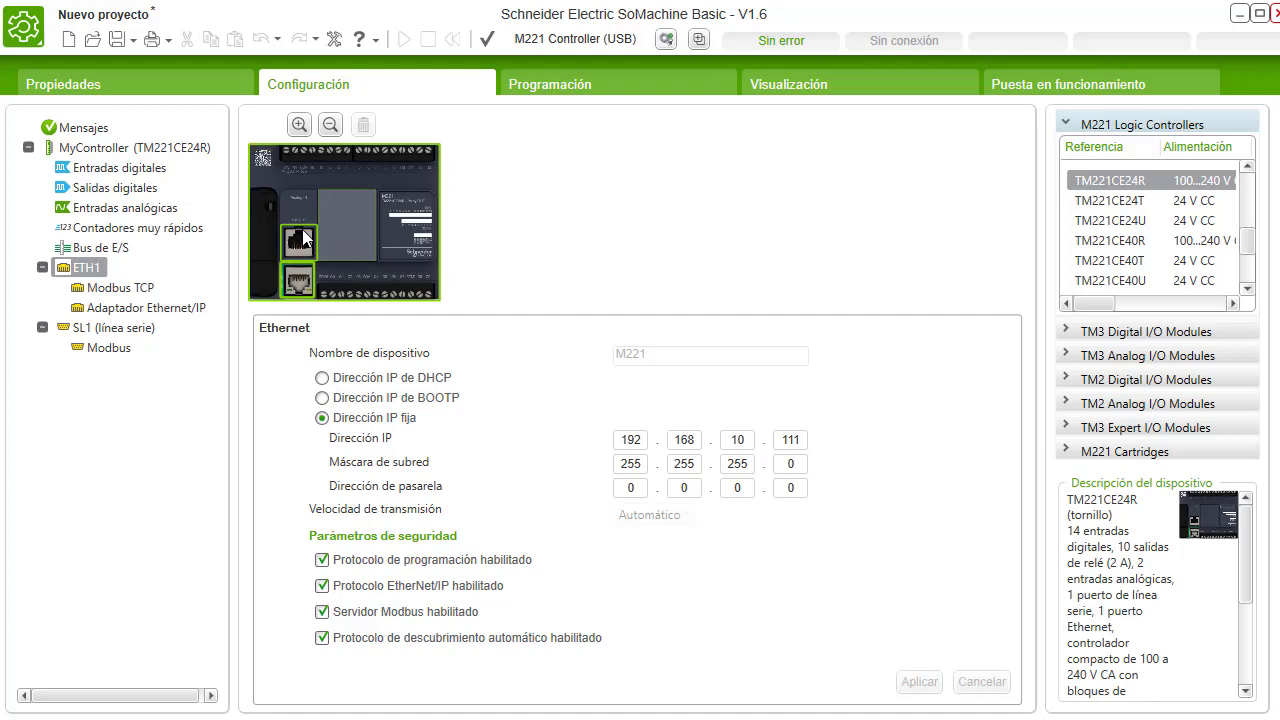
Log in to M221 Controller (USB) for commissioning, download the PC application to the controller, and end the session
click(1014, 88)
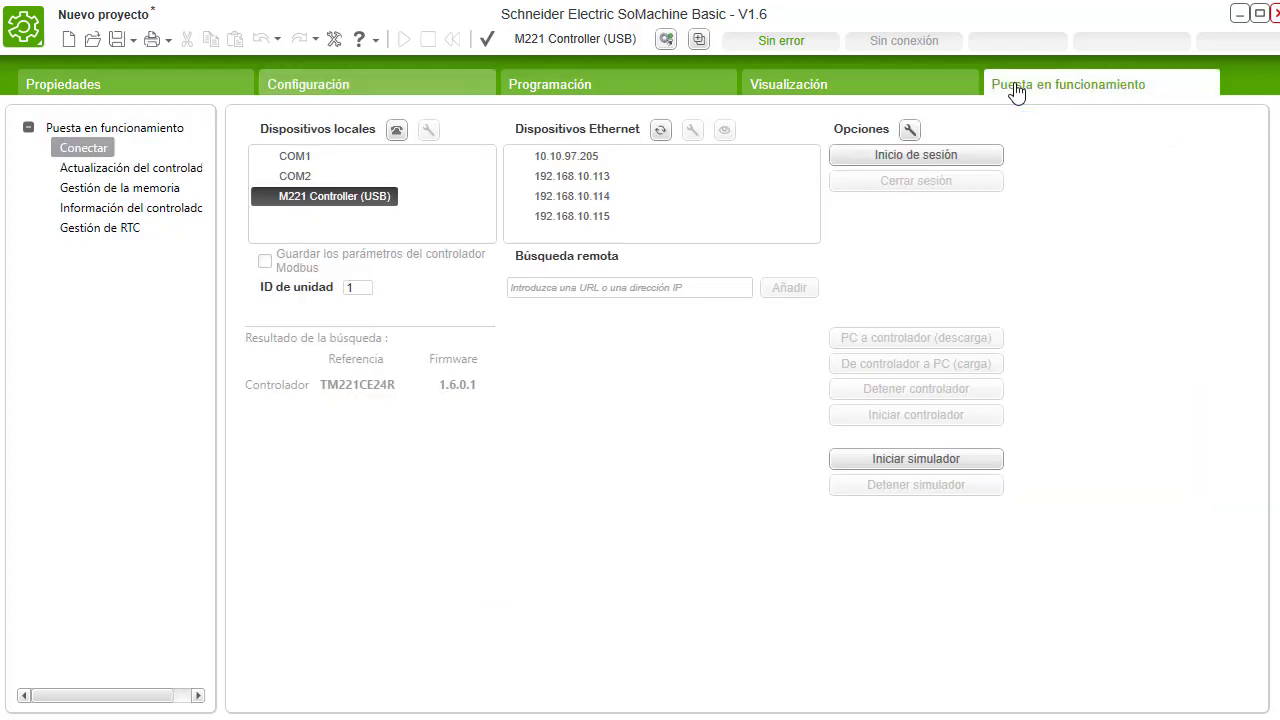
click(906, 159)
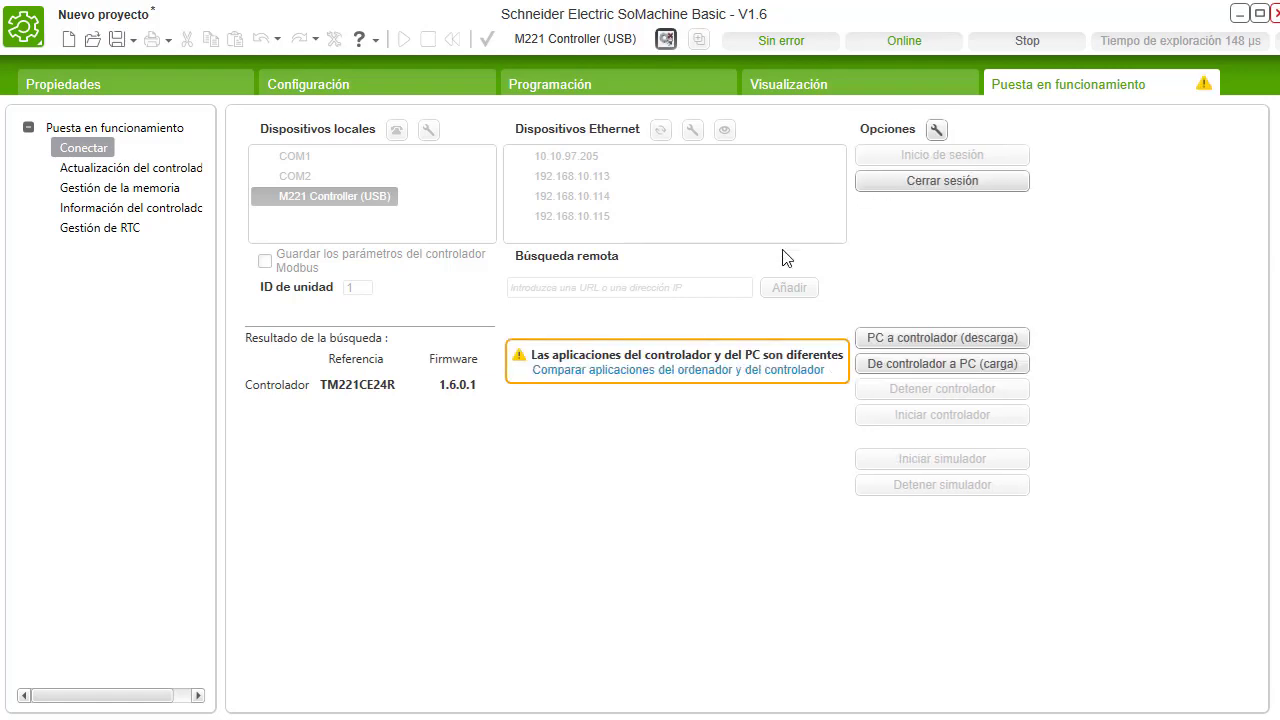
click(898, 342)
click(731, 502)
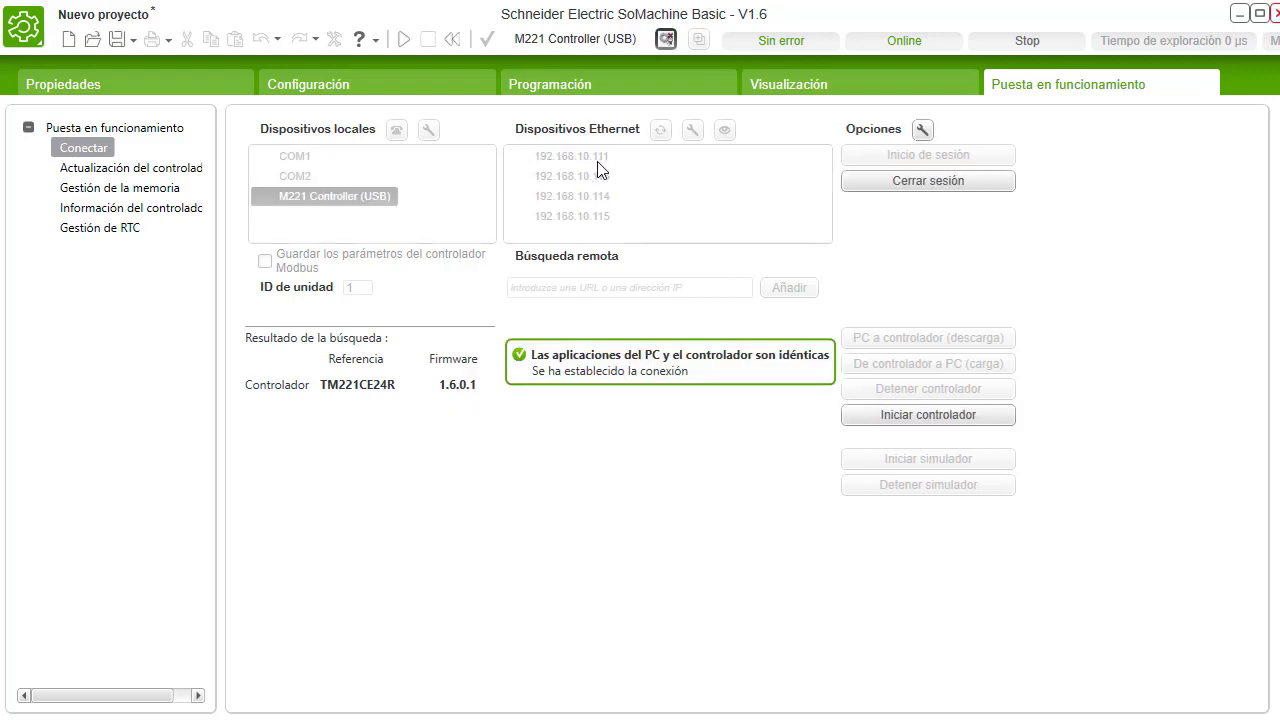
click(926, 181)
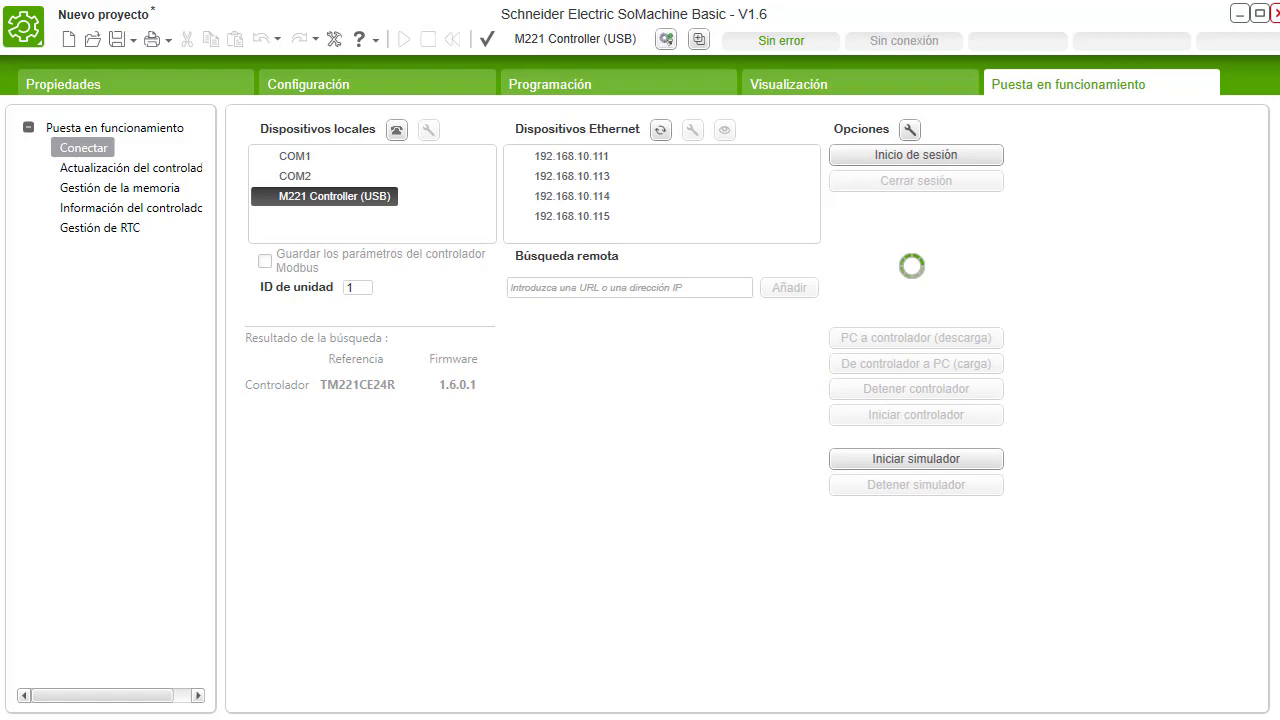
View the application protection properties and glance at the project's save dialog without saving
click(161, 93)
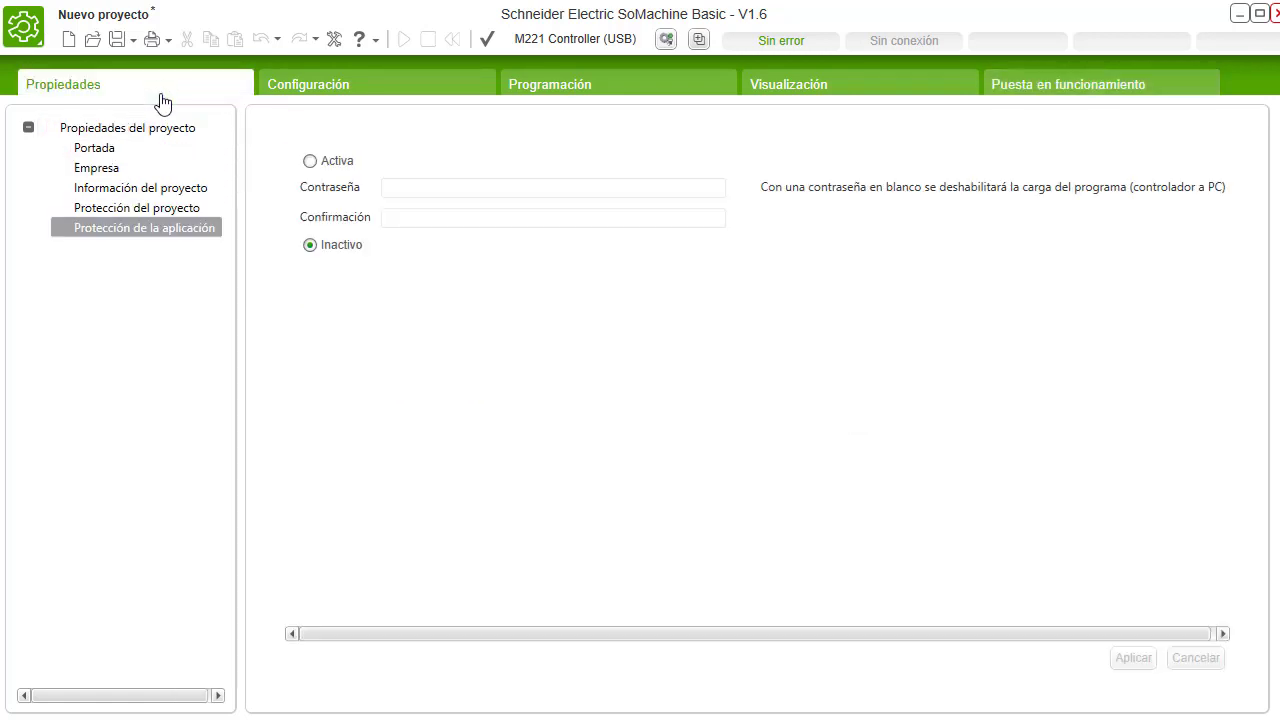
click(127, 37)
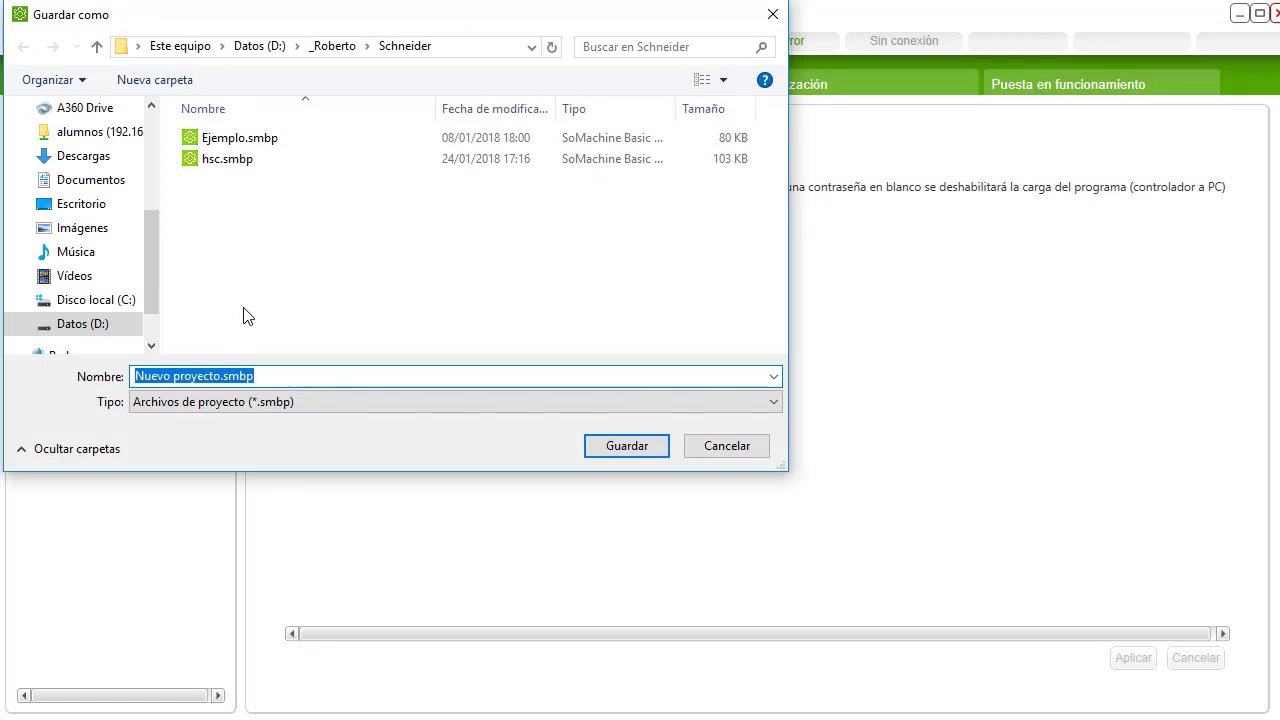
click(724, 447)
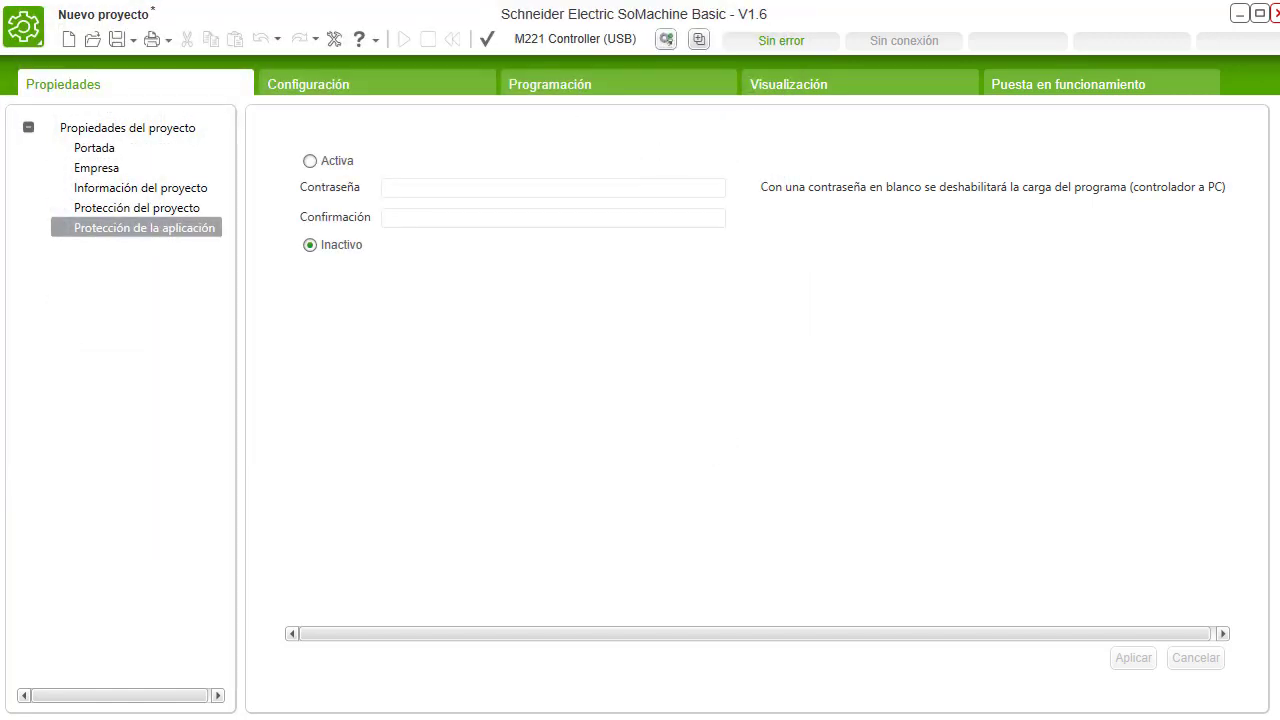